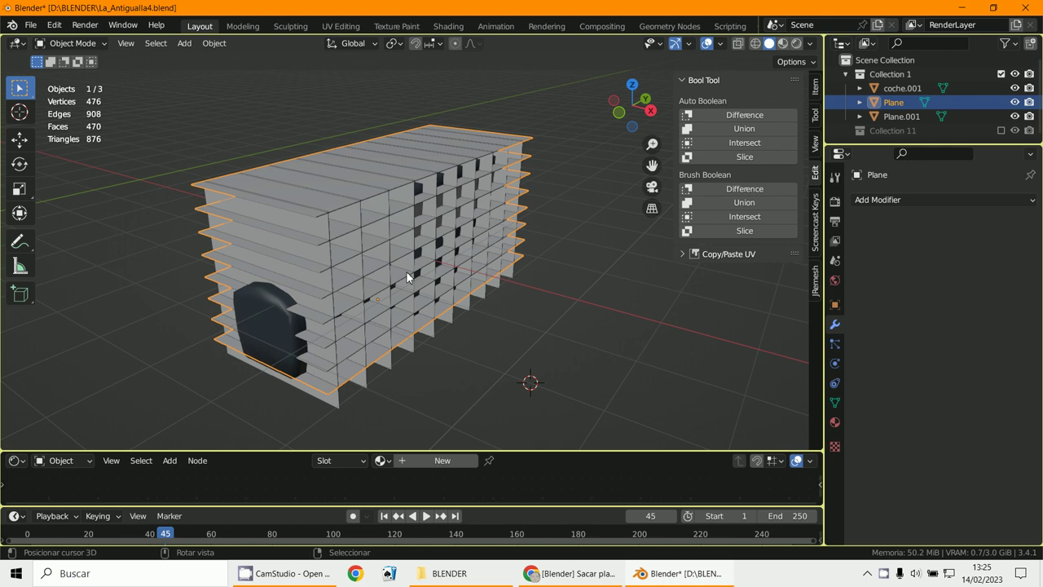
pyautogui.press('g')
pyautogui.press('Escape')
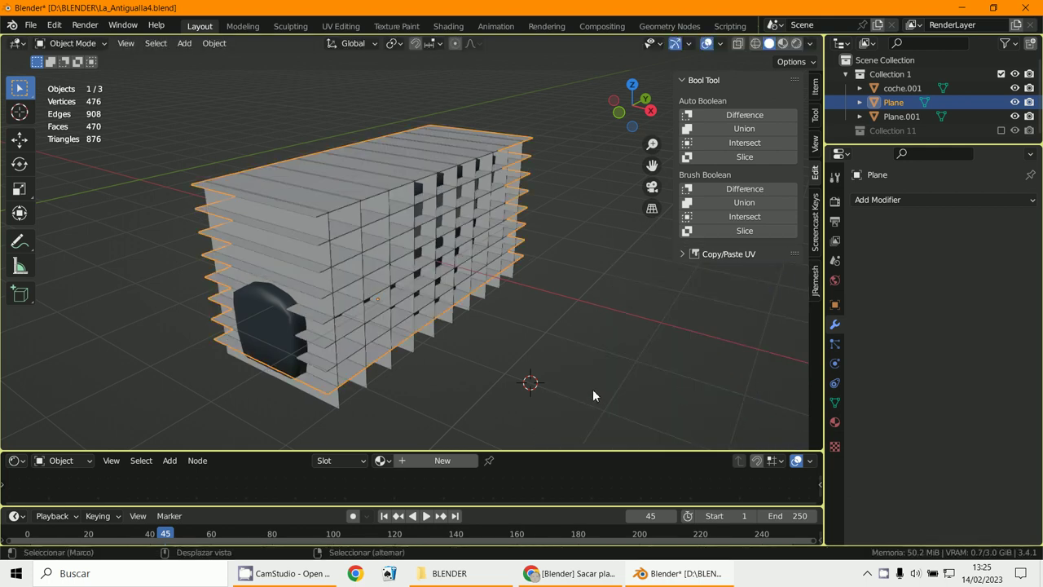
pyautogui.moveTo(592, 395); pyautogui.dragTo(606, 366, button='middle')
pyautogui.moveTo(478, 305); pyautogui.dragTo(365, 291, button='middle')
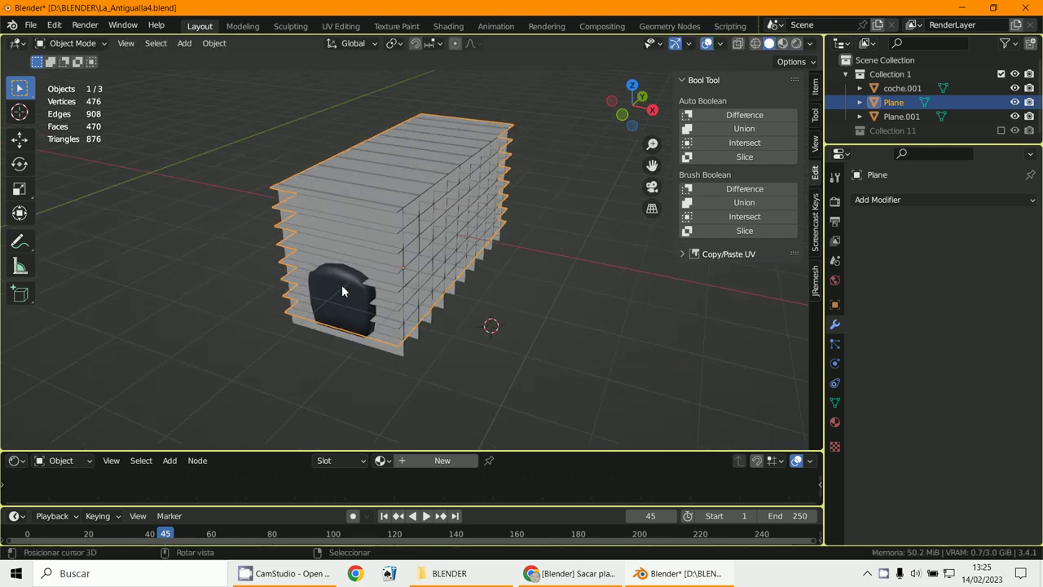
# - Select the car body coche.001 enclosed by the grid of planes
pyautogui.click(342, 284)
pyautogui.press('g')
pyautogui.press('Escape')
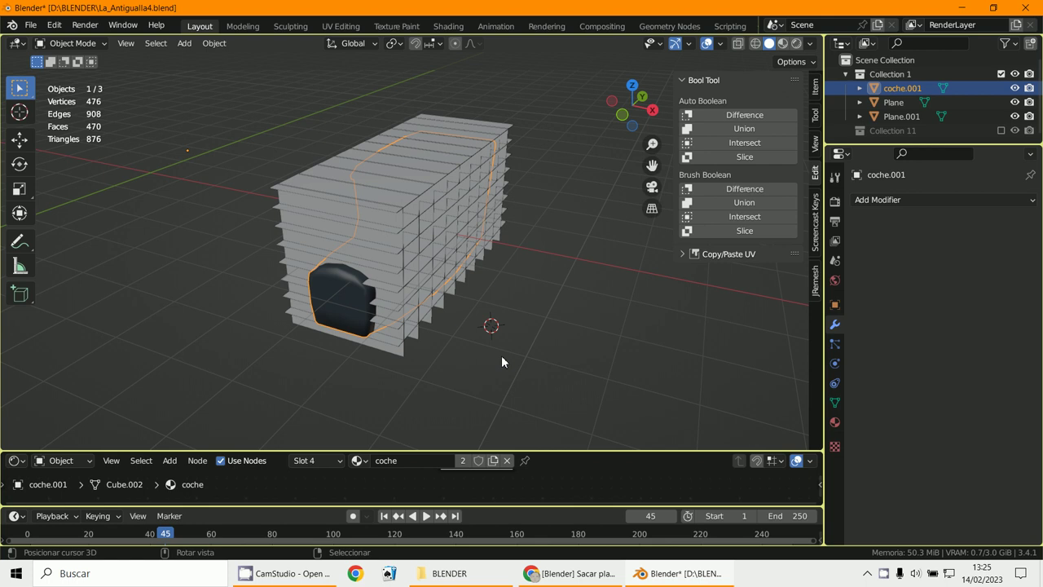
pyautogui.scroll(3, 499, 359)
pyautogui.moveTo(506, 332); pyautogui.dragTo(538, 359, button='middle')
pyautogui.scroll(2, 538, 359)
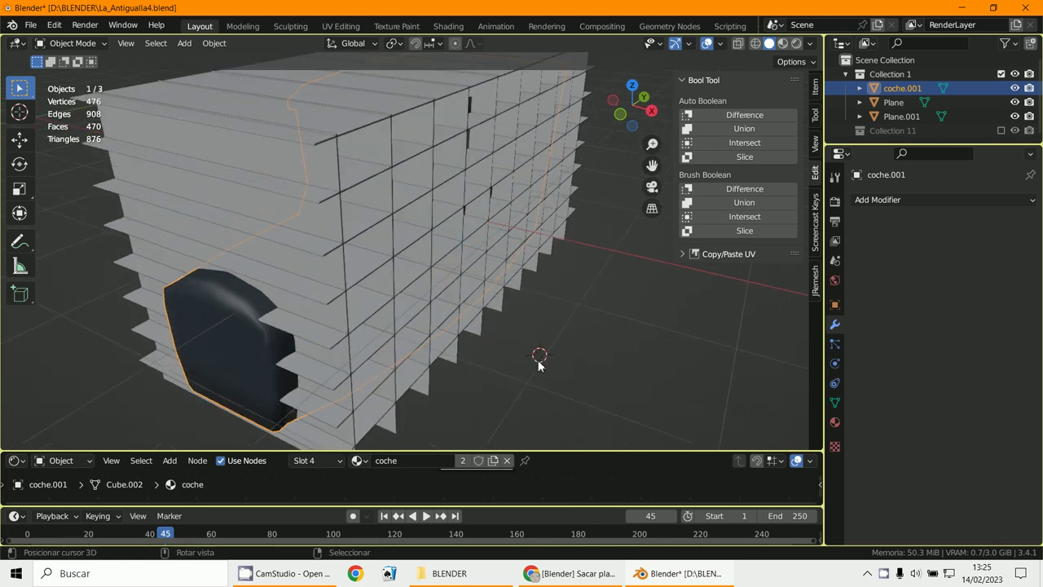
pyautogui.scroll(-2, 538, 360)
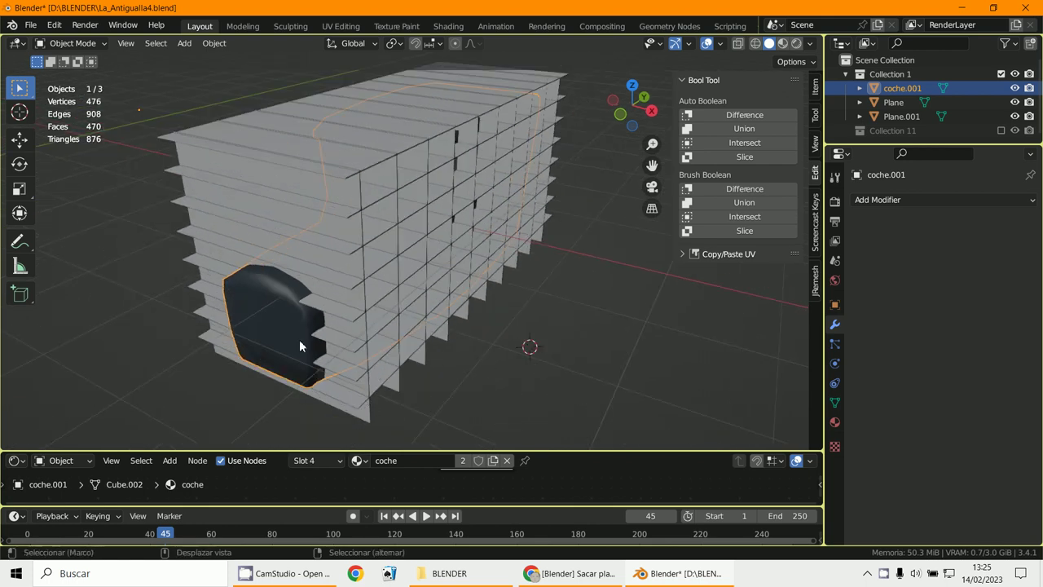
# - Add the vertical planes Plane.001 to the selection and slice them with the car body using Auto Boolean Slice
pyautogui.keyDown('shift'); pyautogui.click(371, 417); pyautogui.keyUp('shift')
pyautogui.moveTo(371, 417); pyautogui.dragTo(438, 220, button='middle')
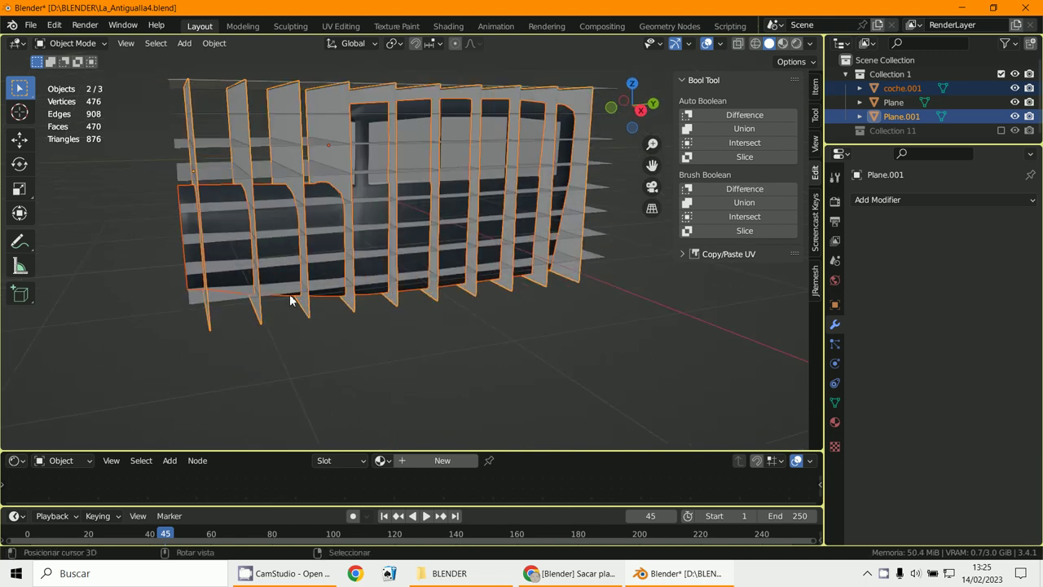
pyautogui.moveTo(389, 321); pyautogui.dragTo(451, 316, button='middle')
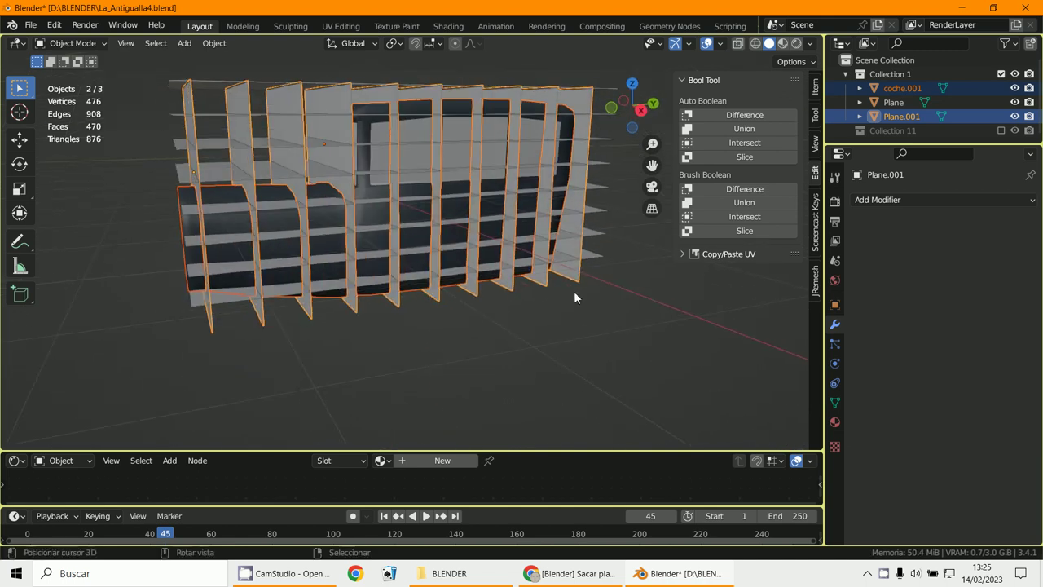
pyautogui.moveTo(574, 291); pyautogui.dragTo(613, 299, button='middle')
pyautogui.click(745, 156)
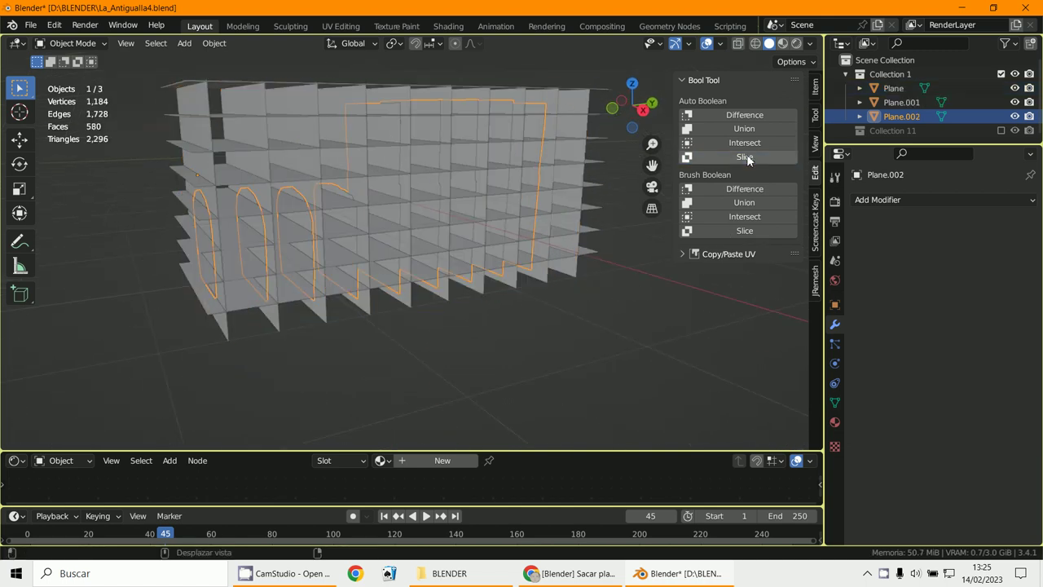
# - Examine the sliced car outline within the plane grid in wireframe display, and return to solid shading
pyautogui.moveTo(465, 361); pyautogui.dragTo(531, 273, button='middle')
pyautogui.scroll(4, 499, 324)
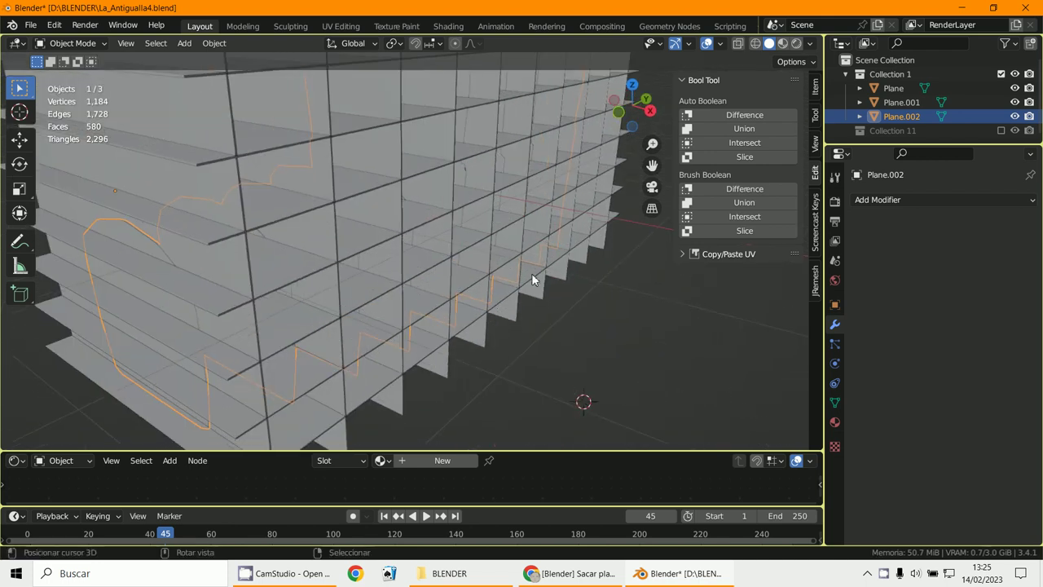
pyautogui.click(755, 45)
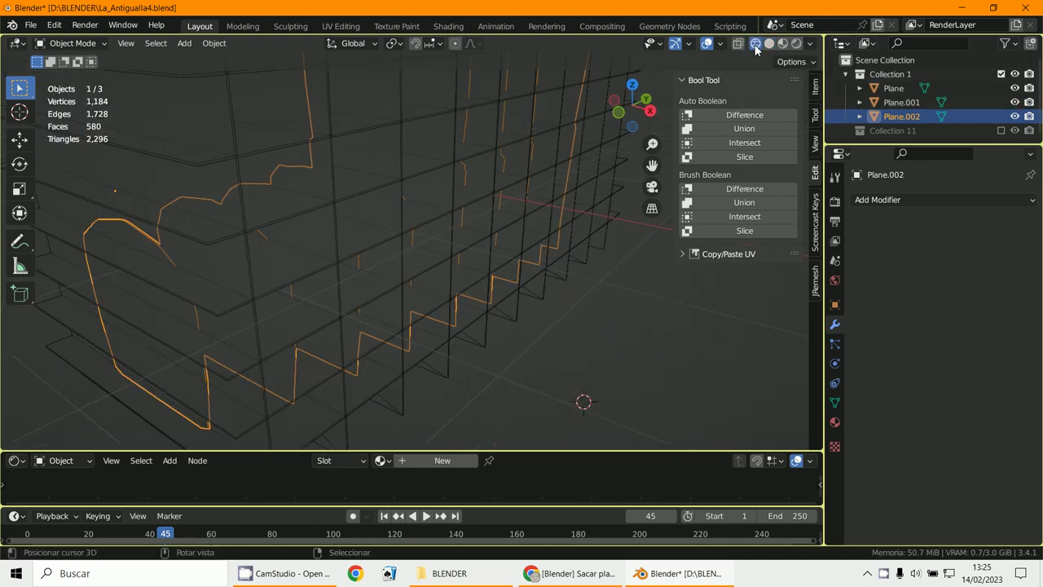
pyautogui.scroll(-5, 517, 205)
pyautogui.moveTo(516, 200); pyautogui.dragTo(529, 155, button='middle')
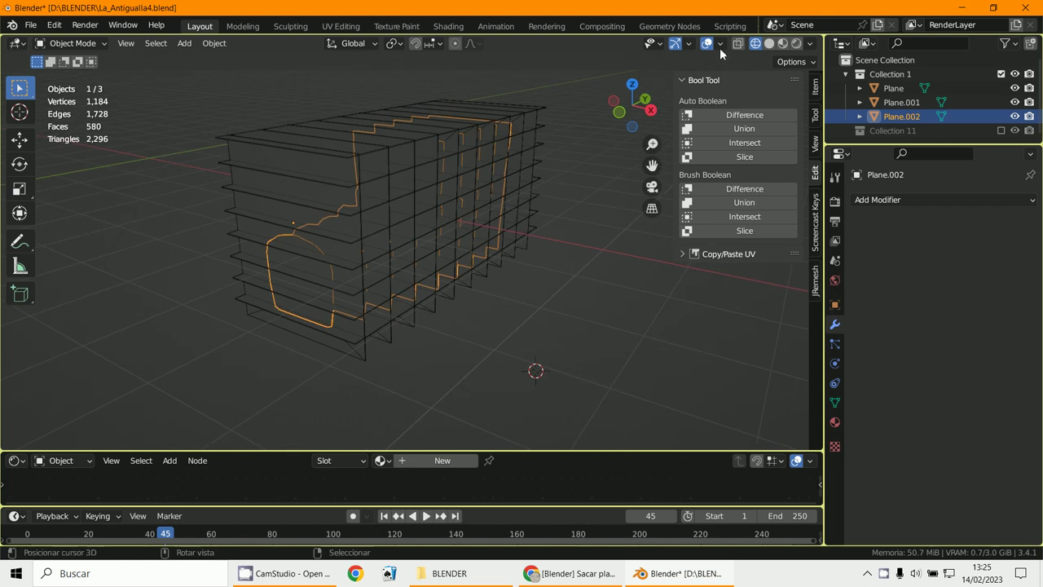
pyautogui.scroll(5, 333, 242)
pyautogui.moveTo(329, 242); pyautogui.dragTo(353, 252, button='middle')
pyautogui.scroll(-4, 380, 242)
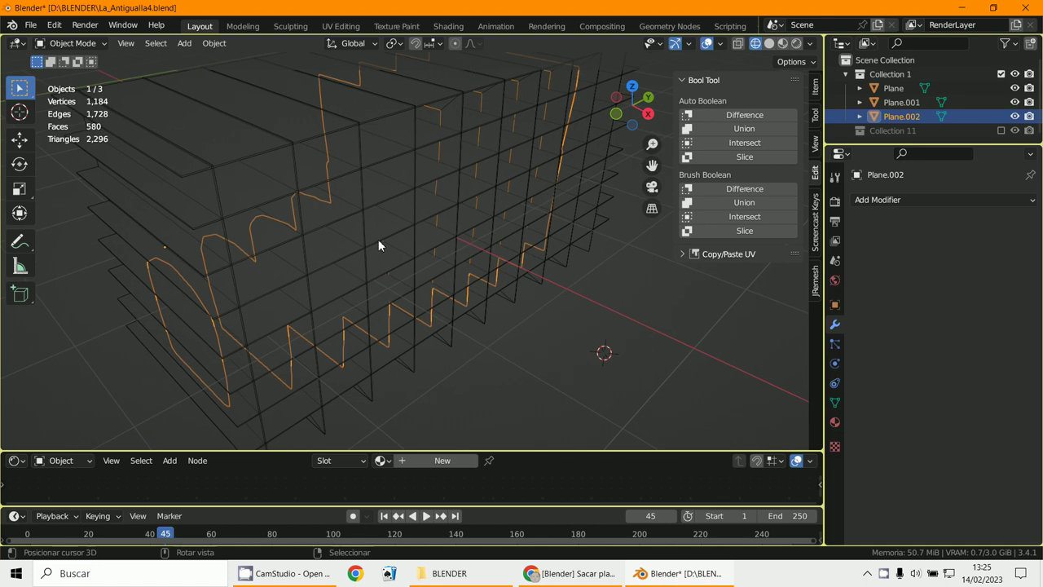
pyautogui.moveTo(392, 297); pyautogui.dragTo(406, 275, button='middle')
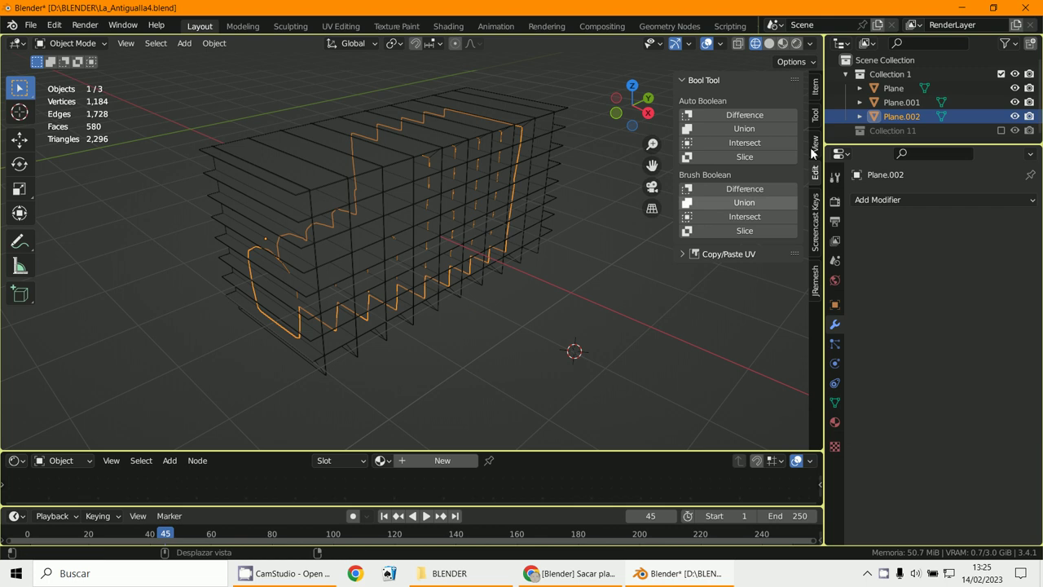
pyautogui.click(767, 45)
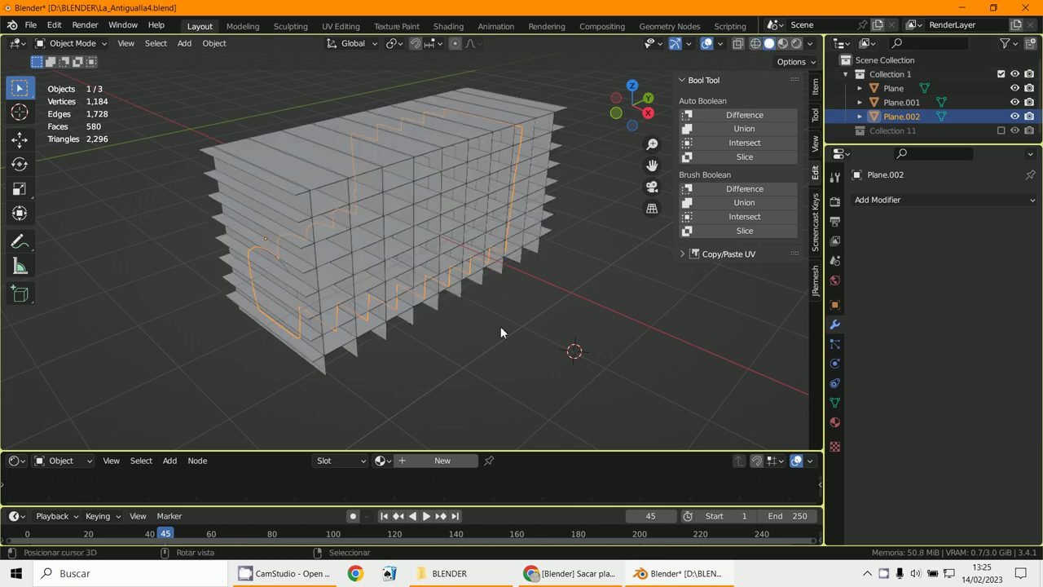
# - Undo the slice of the vertical planes
pyautogui.scroll(-2, 500, 330)
pyautogui.scroll(6, 479, 339)
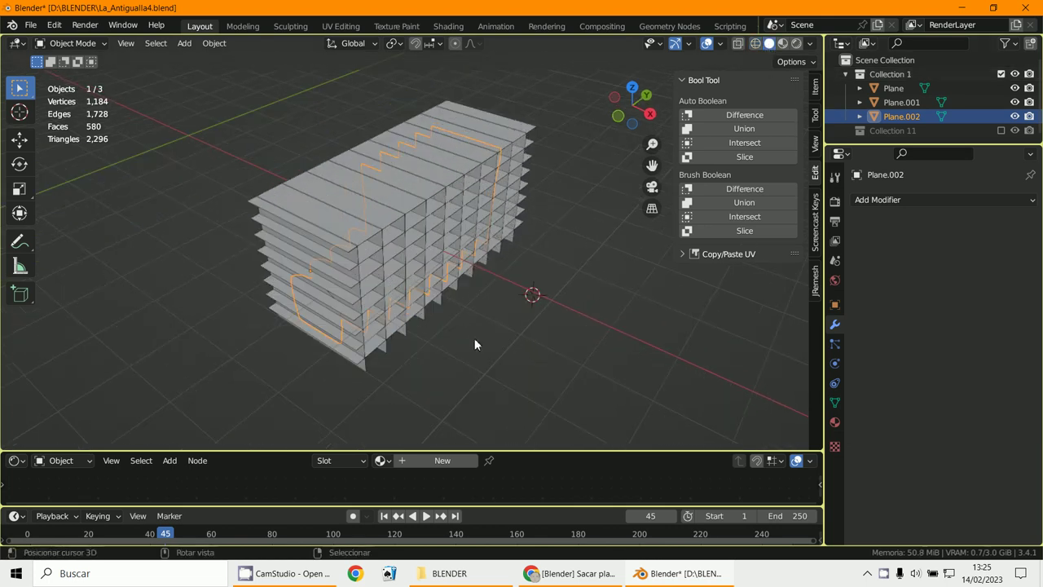
pyautogui.moveTo(472, 336); pyautogui.dragTo(324, 320, button='middle')
pyautogui.scroll(-3, 375, 310)
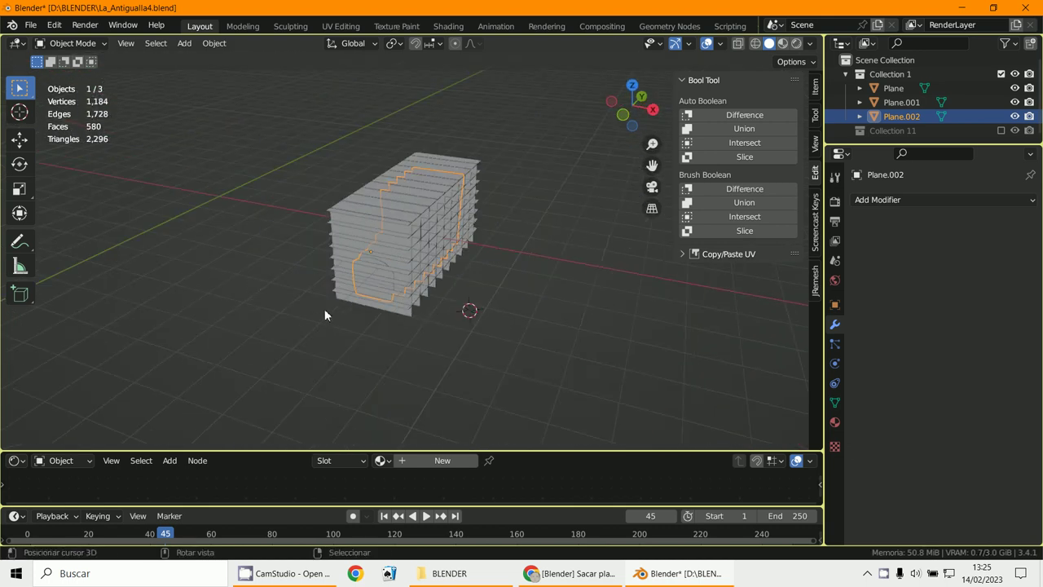
pyautogui.hotkey('ctrl', 'z')
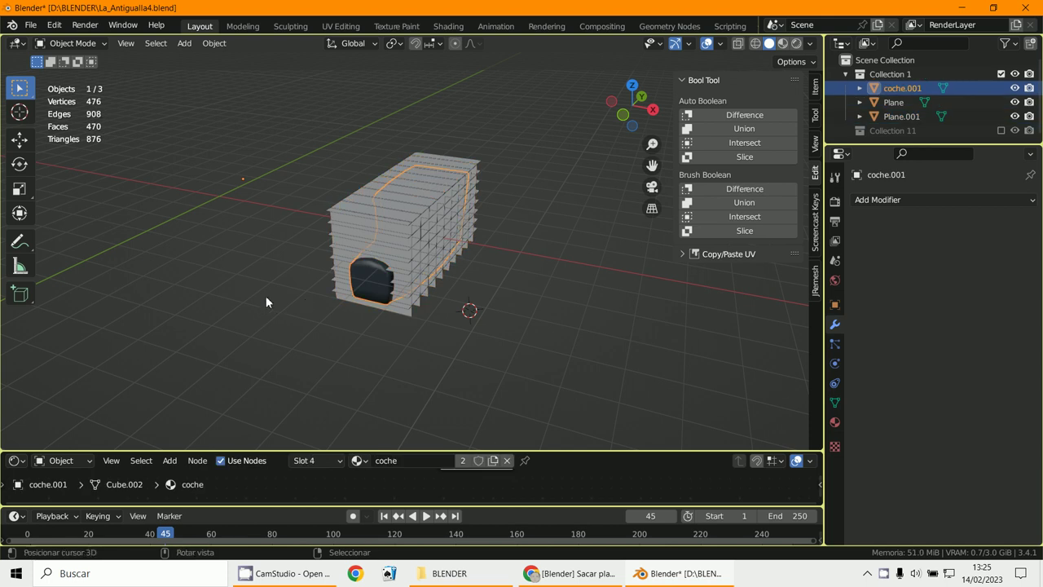
# - Duplicate the car body and the horizontal planes together and move the copies along negative X, clear of the originals
pyautogui.keyDown('shift'); pyautogui.click(388, 263); pyautogui.keyUp('shift')
pyautogui.keyDown('shift'); pyautogui.moveTo(389, 267); pyautogui.dragTo(409, 302, button='middle'); pyautogui.keyUp('shift')
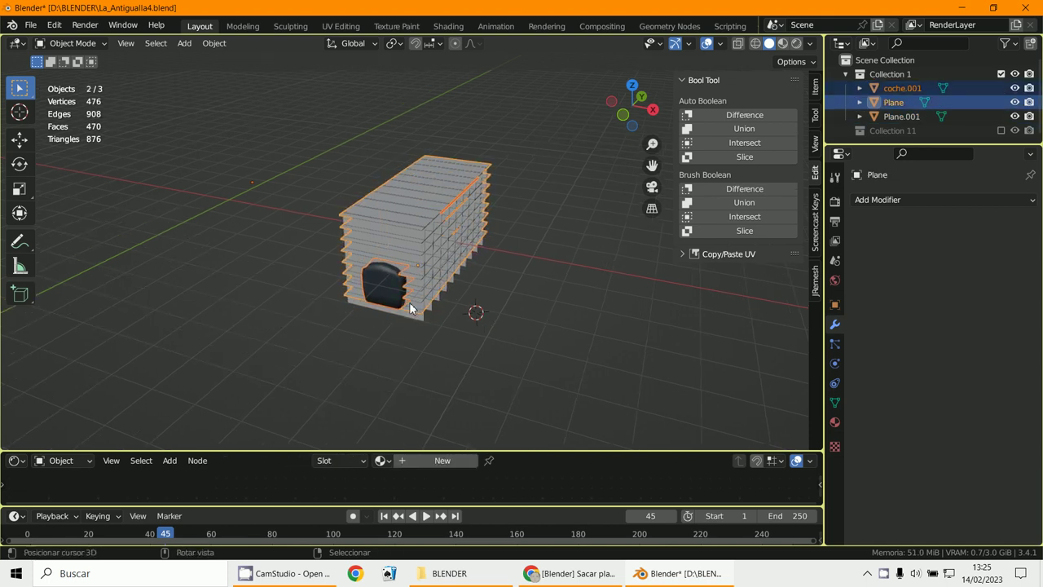
pyautogui.hotkey('shift', 'd')
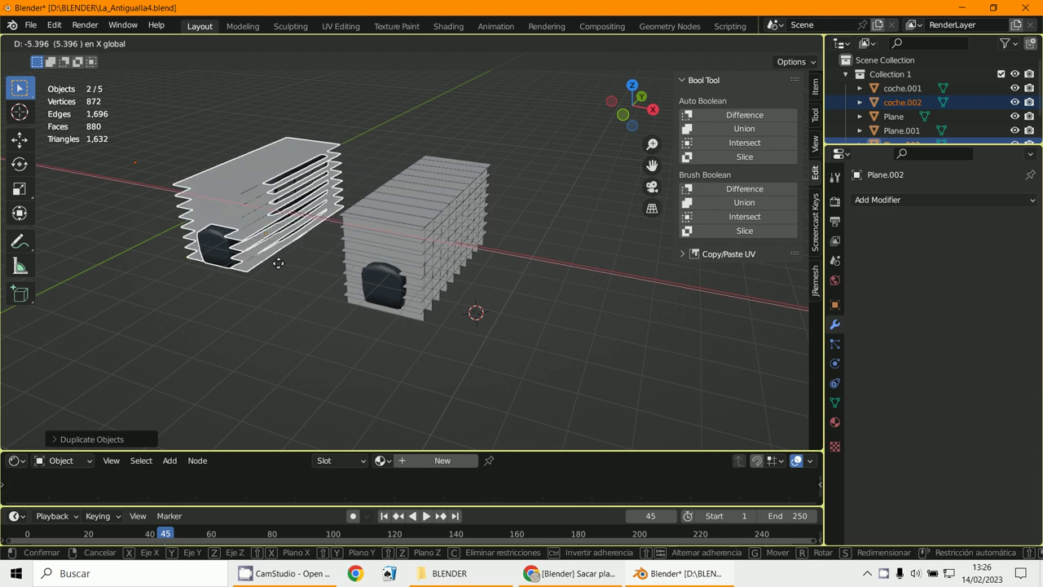
pyautogui.click(237, 185)
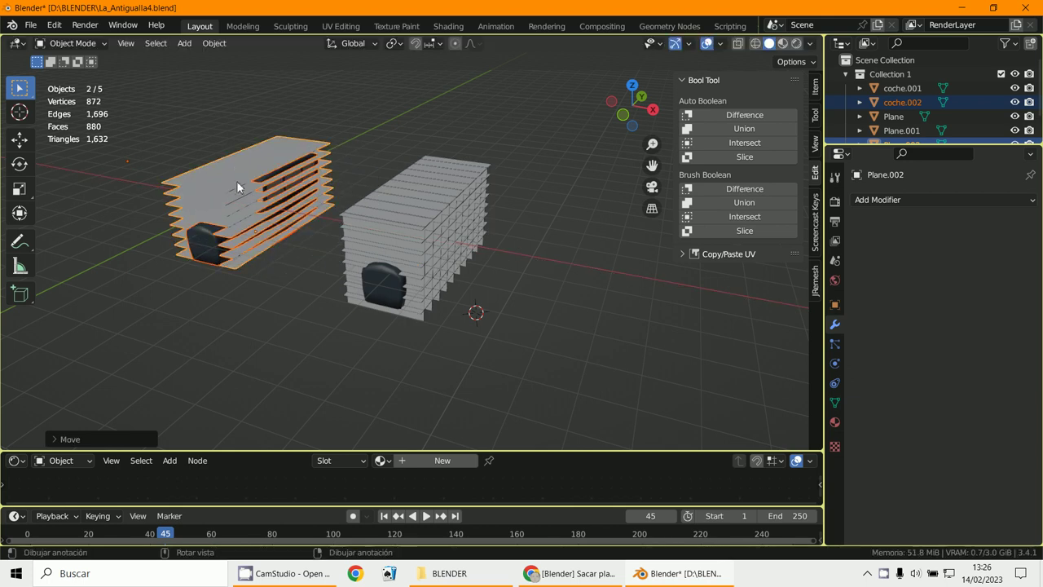
# - Delete the original horizontal planes surrounding the first car body
pyautogui.click(385, 284)
pyautogui.click(430, 236)
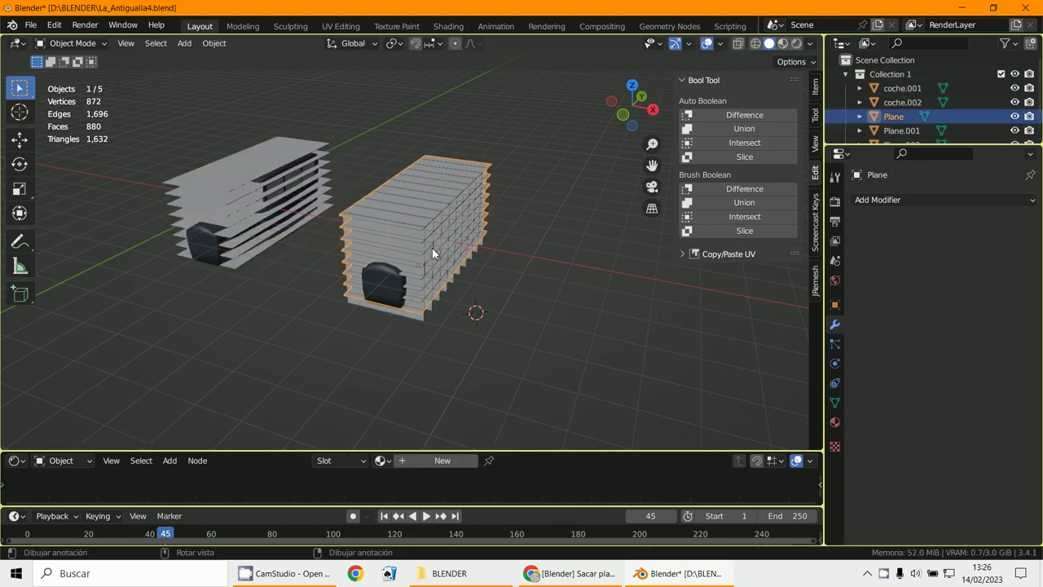
pyautogui.press('x')
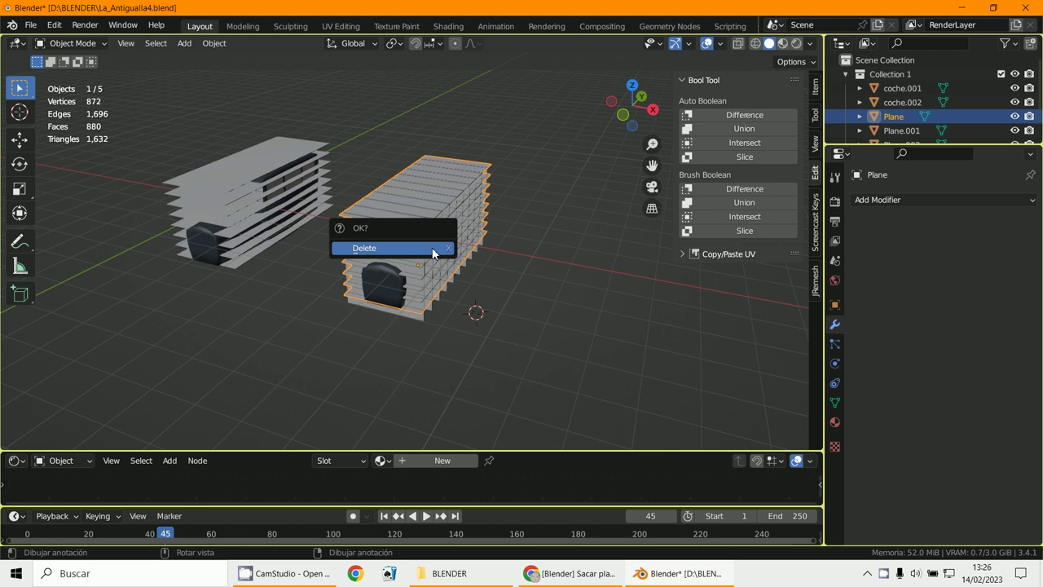
pyautogui.click(432, 249)
# - Select the original car body and the vertical planes Plane.001, and cut them with Auto Boolean Slice
pyautogui.click(414, 277)
pyautogui.moveTo(423, 294); pyautogui.dragTo(372, 321, button='middle')
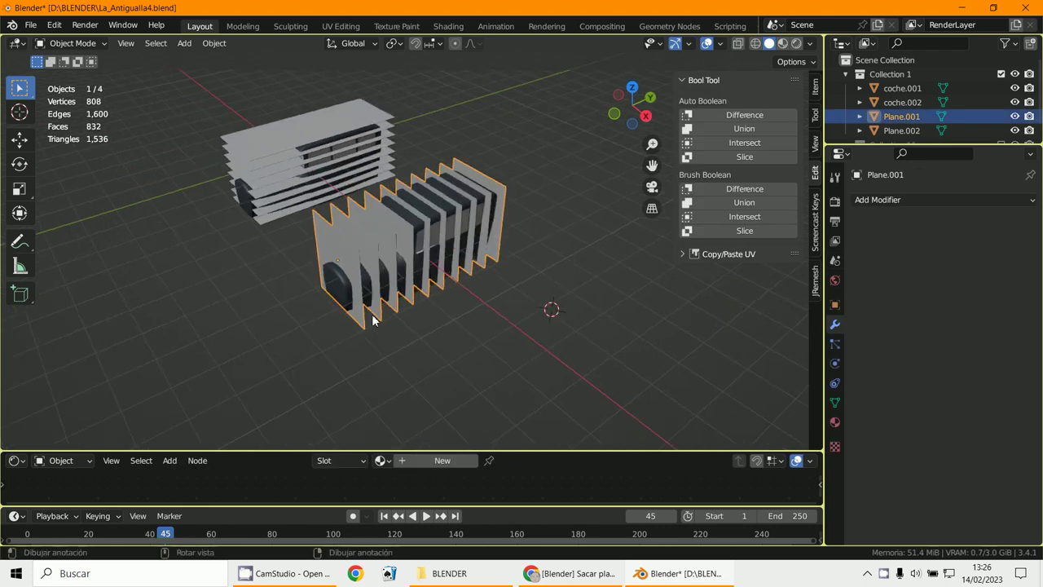
pyautogui.scroll(4, 373, 320)
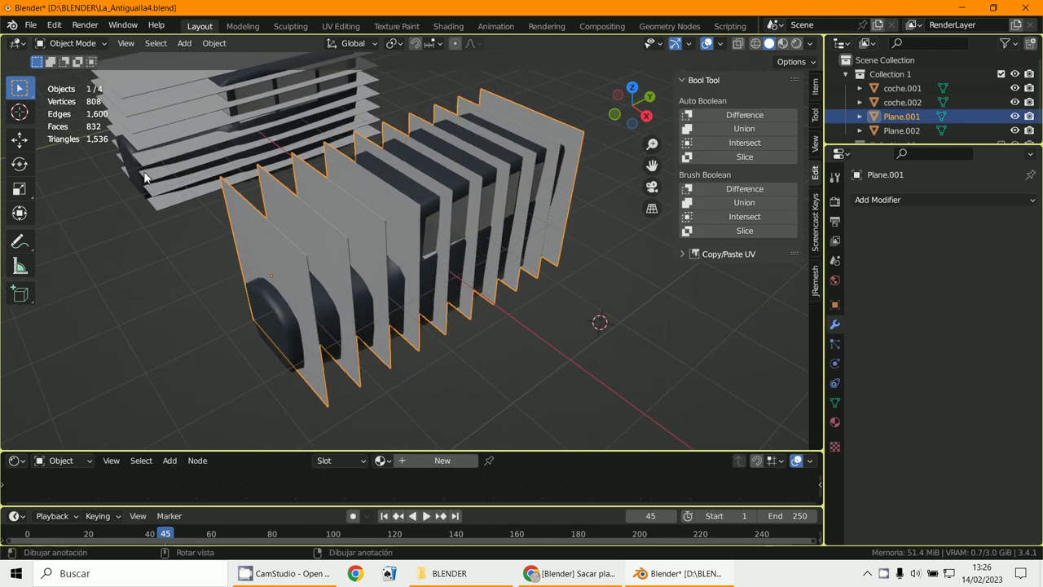
pyautogui.moveTo(145, 177); pyautogui.dragTo(163, 167, button='middle')
pyautogui.scroll(-2, 163, 168)
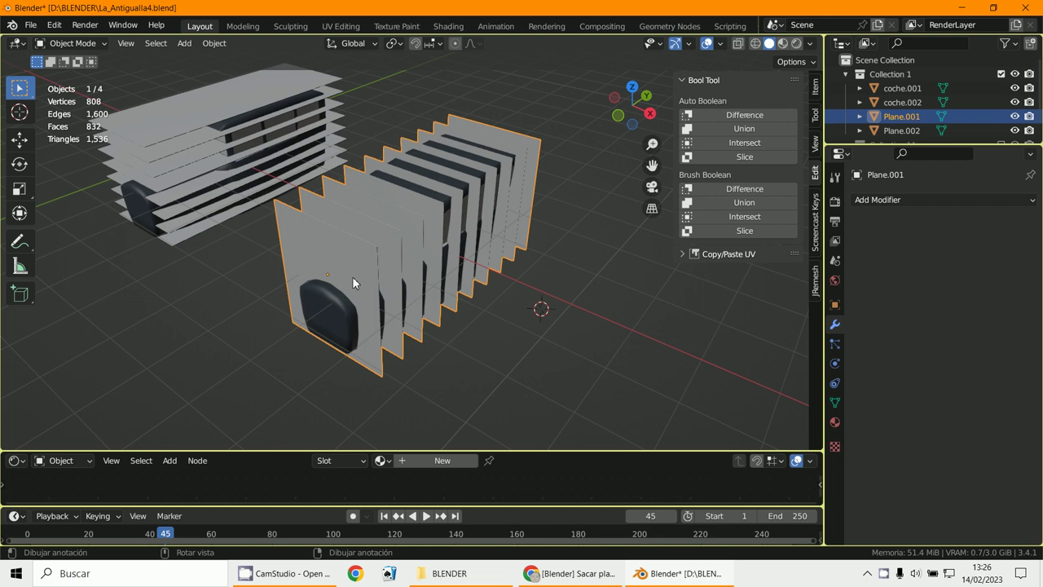
pyautogui.click(331, 307)
pyautogui.keyDown('shift'); pyautogui.click(373, 261); pyautogui.keyUp('shift')
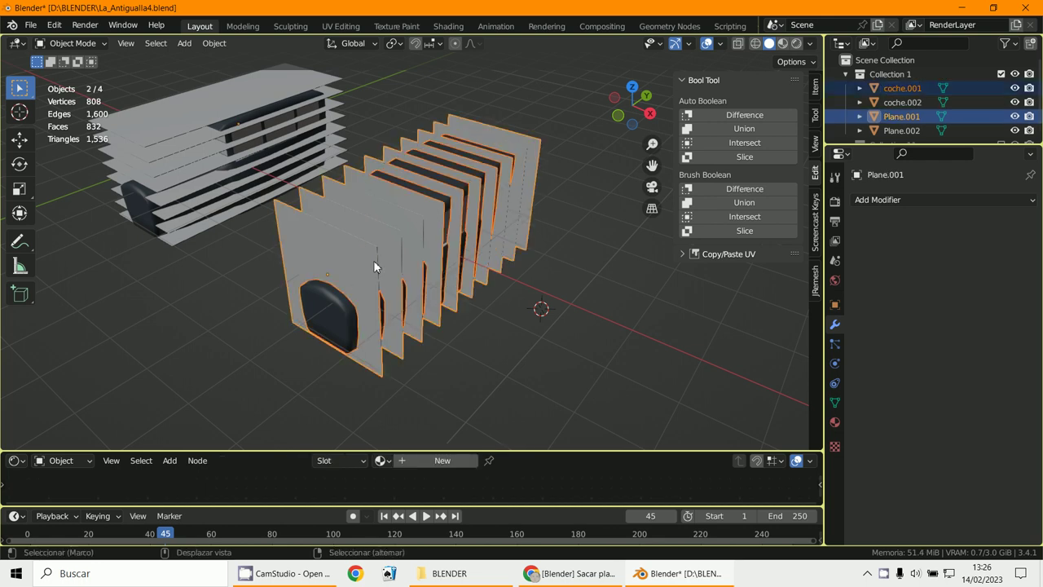
pyautogui.click(743, 157)
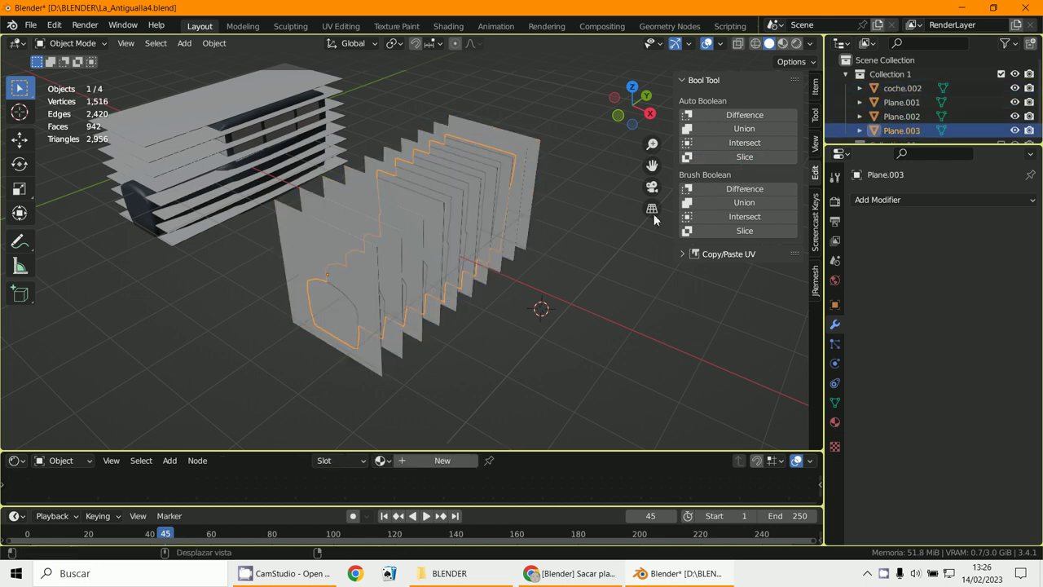
# - Move the outer remainder of the vertical planes away from the car-shaped sections and delete it
pyautogui.click(452, 261)
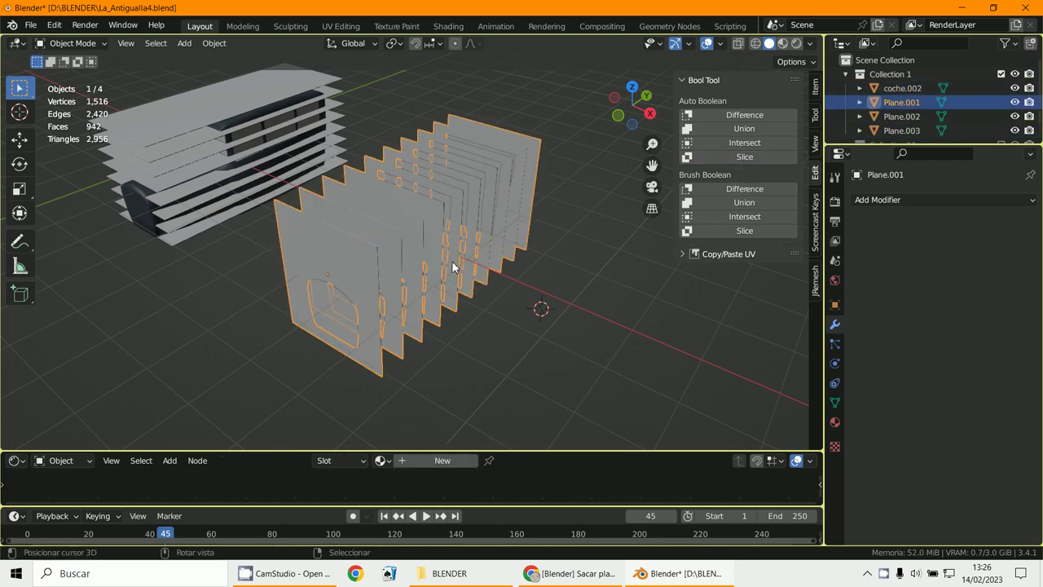
pyautogui.press('g')
pyautogui.click(717, 370)
pyautogui.moveTo(447, 301); pyautogui.dragTo(423, 280, button='middle')
pyautogui.scroll(4, 338, 314)
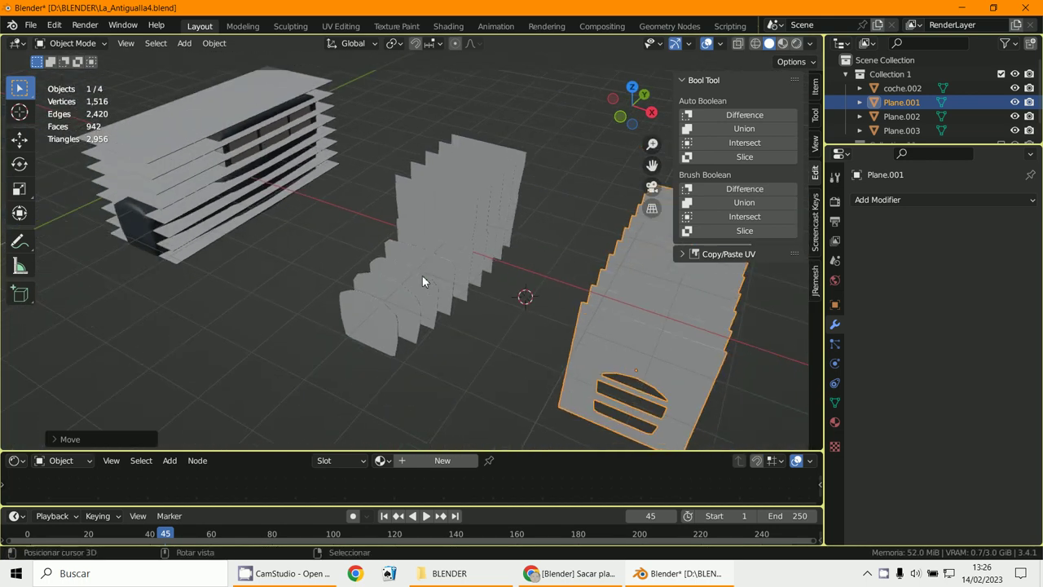
pyautogui.click(560, 347)
pyautogui.click(575, 348)
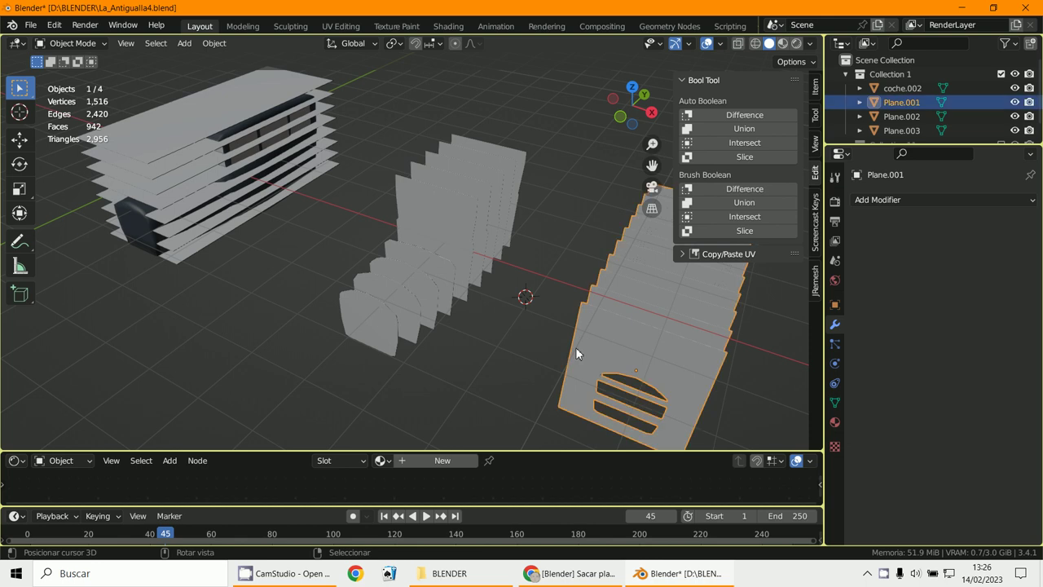
pyautogui.press('x')
pyautogui.click(575, 347)
# - Select the duplicated car body coche.002 with its horizontal planes Plane.002 and cut them with Auto Boolean Slice
pyautogui.moveTo(289, 268); pyautogui.dragTo(236, 271, button='middle')
pyautogui.click(234, 271)
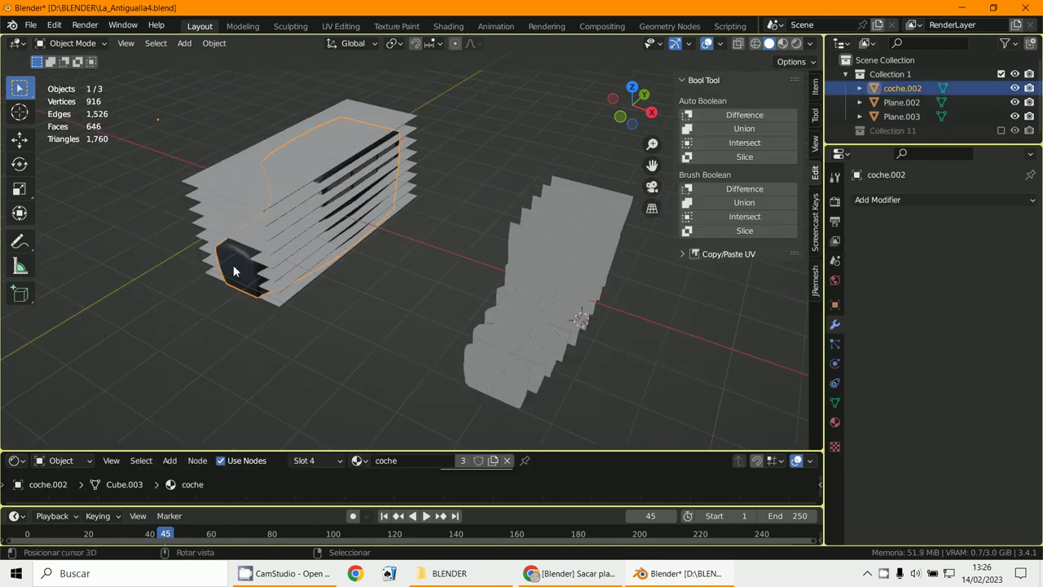
pyautogui.keyDown('shift'); pyautogui.click(255, 199); pyautogui.keyUp('shift')
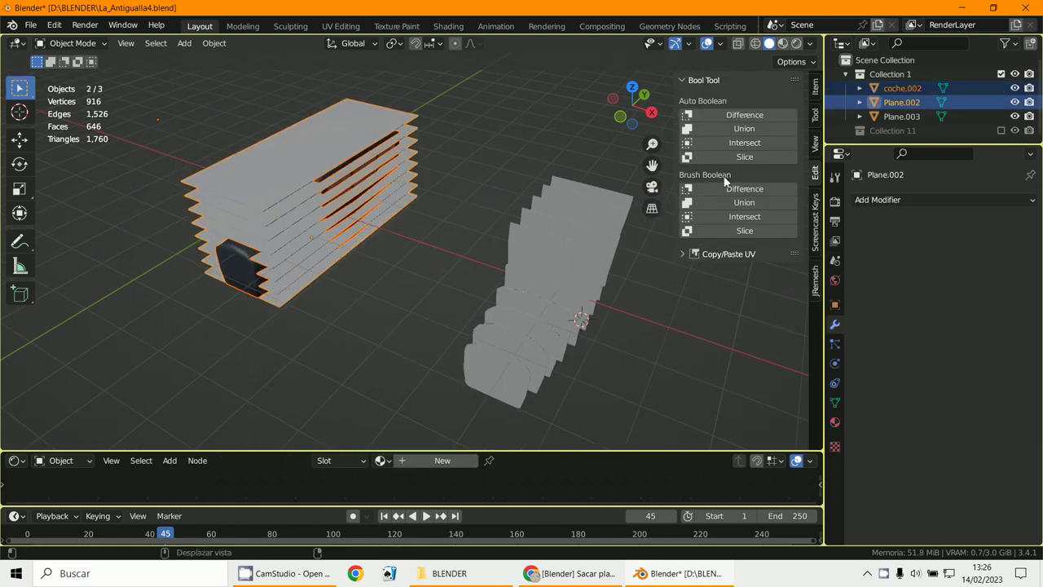
pyautogui.click(714, 147)
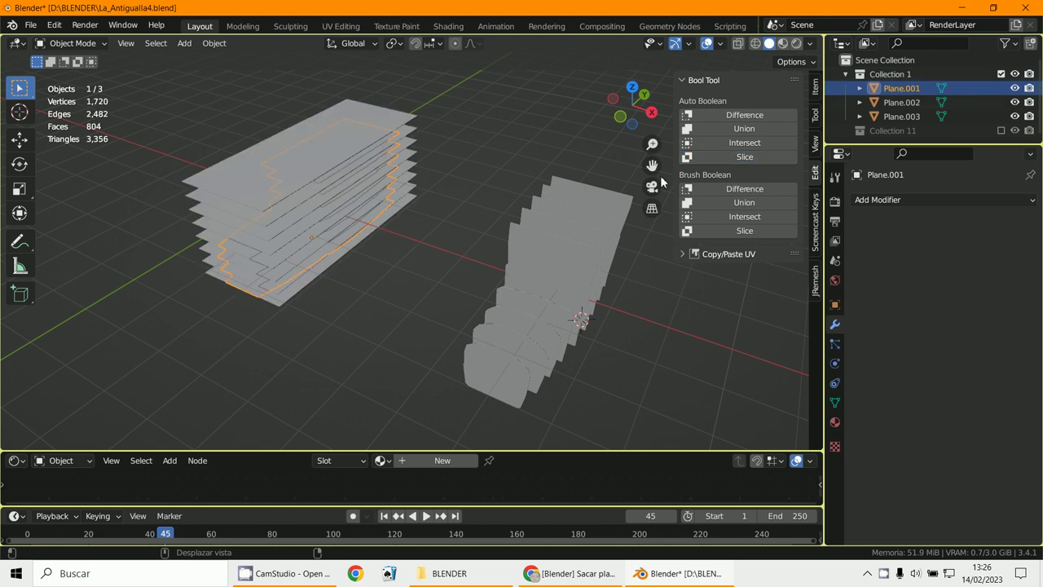
# - Move the outer remainder of the horizontal planes, Plane.002, away from the car-shaped sections and delete it
pyautogui.moveTo(405, 233); pyautogui.dragTo(385, 255, button='middle')
pyautogui.scroll(3, 385, 255)
pyautogui.click(136, 151)
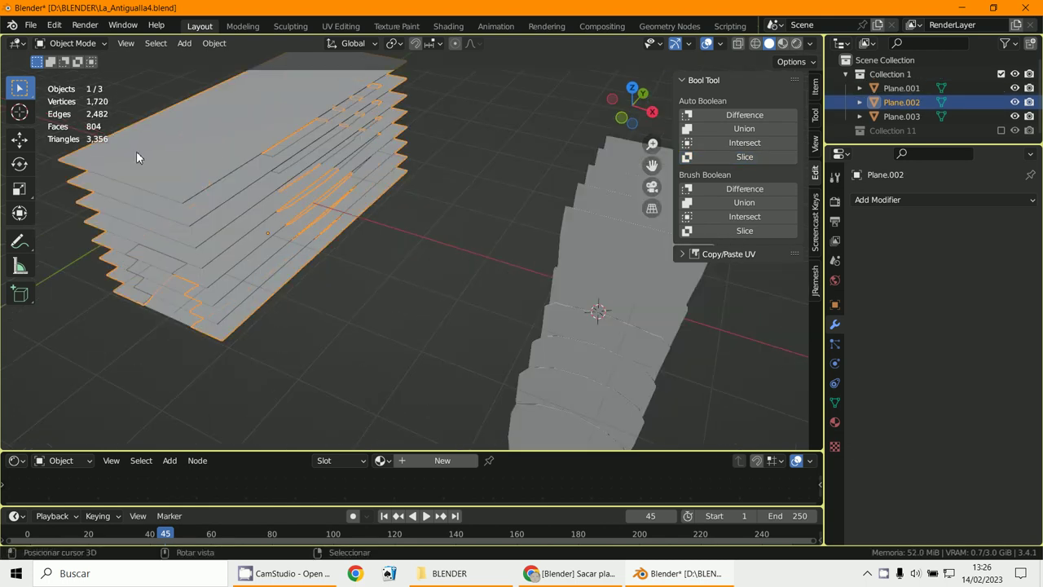
pyautogui.press('g')
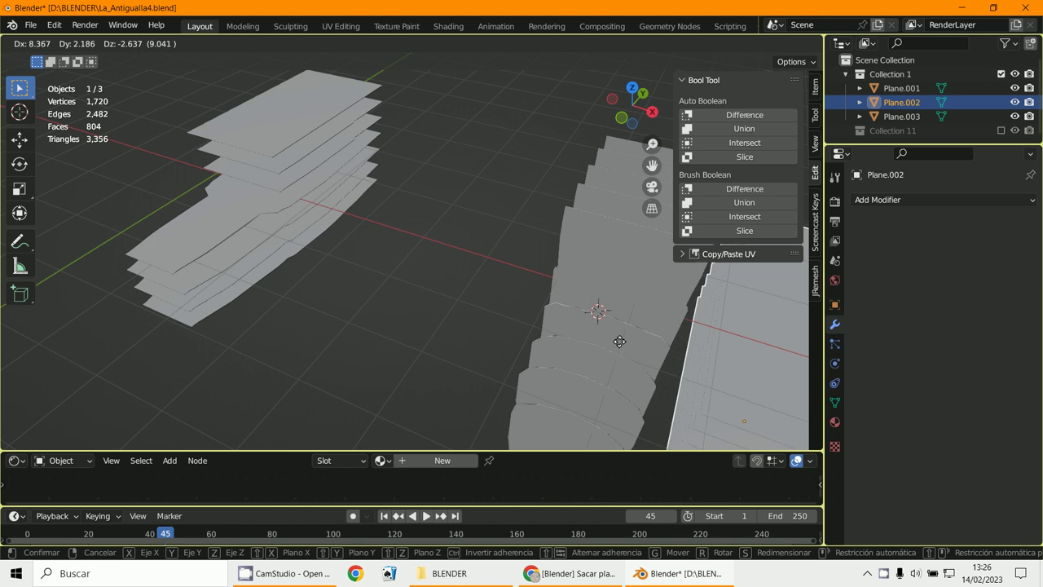
pyautogui.click(634, 344)
pyautogui.press('Delete')
# - Move the vertical profiles Plane.003 about -5.7 along X so they overlap the horizontal profiles with a slight sideways offset
pyautogui.moveTo(633, 343); pyautogui.dragTo(592, 316, button='middle')
pyautogui.click(595, 304)
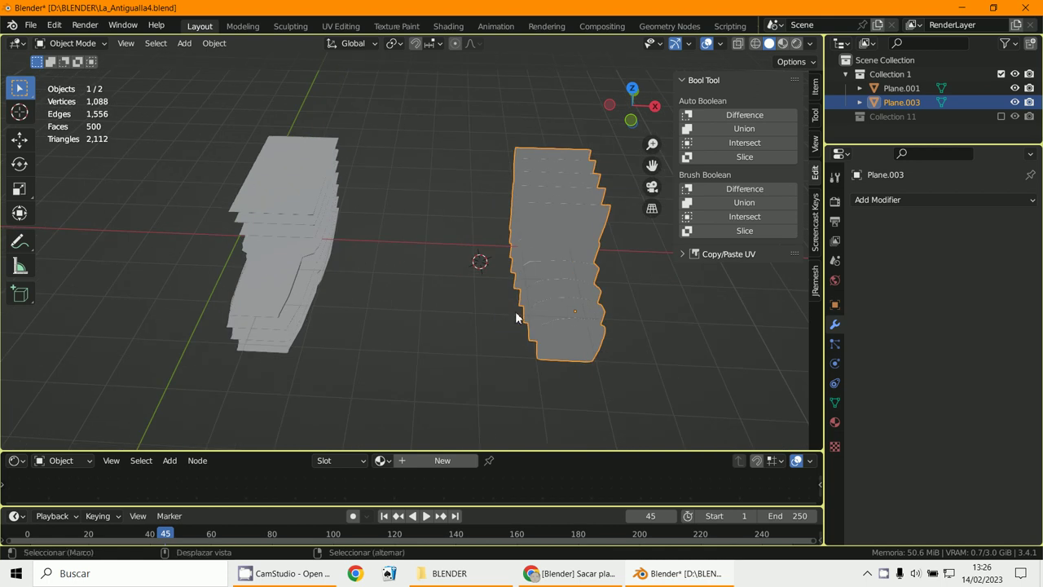
pyautogui.press('KP_7')
pyautogui.keyDown('shift'); pyautogui.moveTo(544, 327); pyautogui.dragTo(559, 351, button='middle'); pyautogui.keyUp('shift')
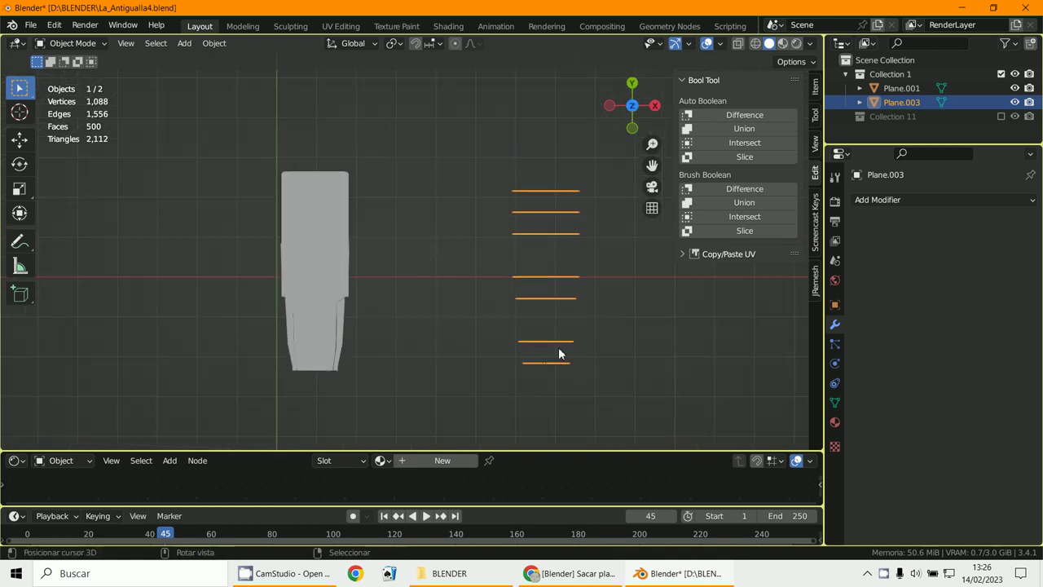
pyautogui.press('g')
pyautogui.press('x')
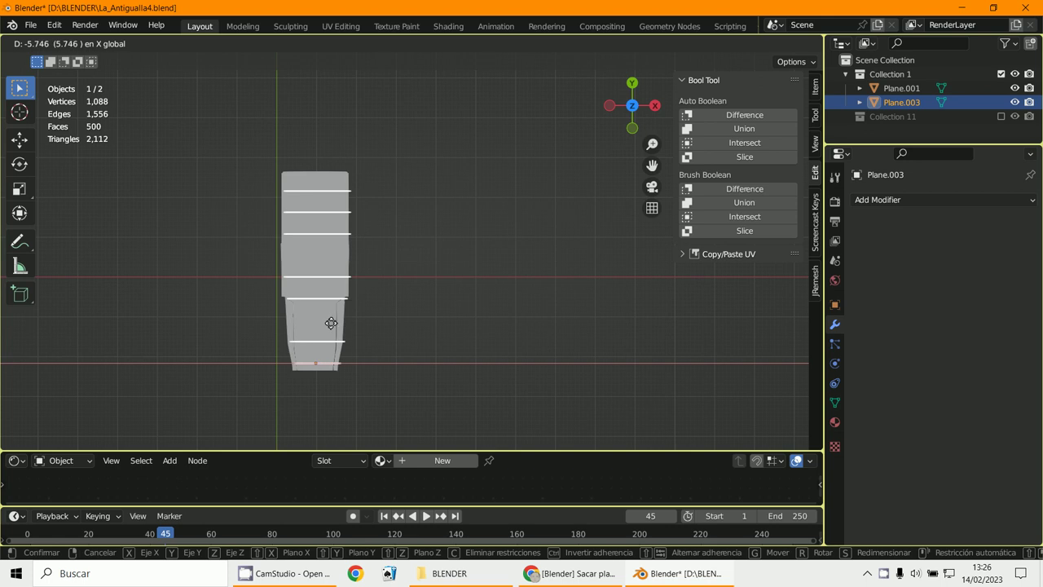
pyautogui.click(334, 323)
# - Try cutting the horizontal profiles Plane.001 with the vertical profiles Plane.003 using Auto Boolean Difference, and undo the cut
pyautogui.scroll(2, 337, 322)
pyautogui.scroll(3, 441, 337)
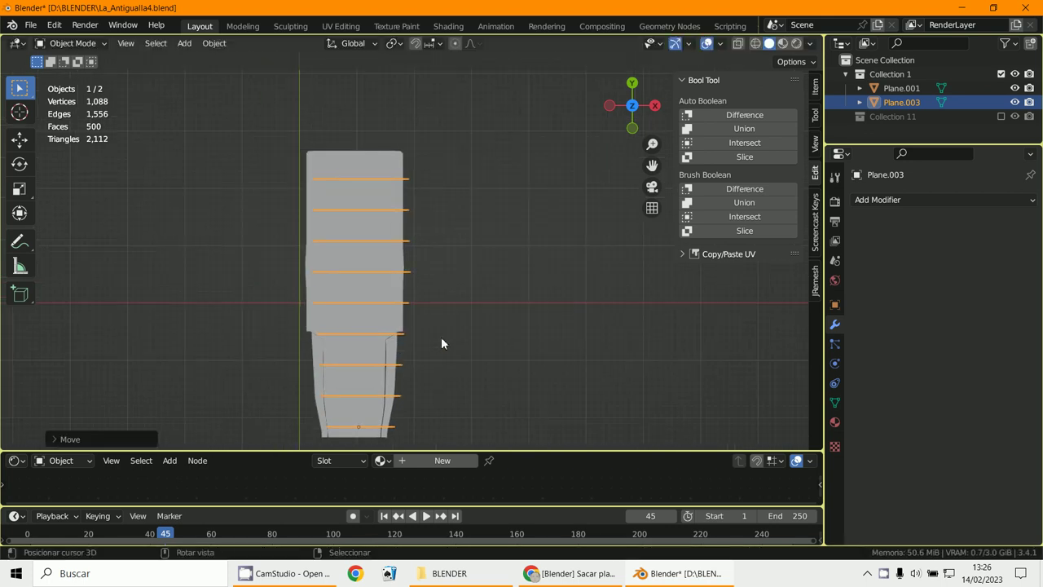
pyautogui.moveTo(444, 349); pyautogui.dragTo(339, 280, button='middle')
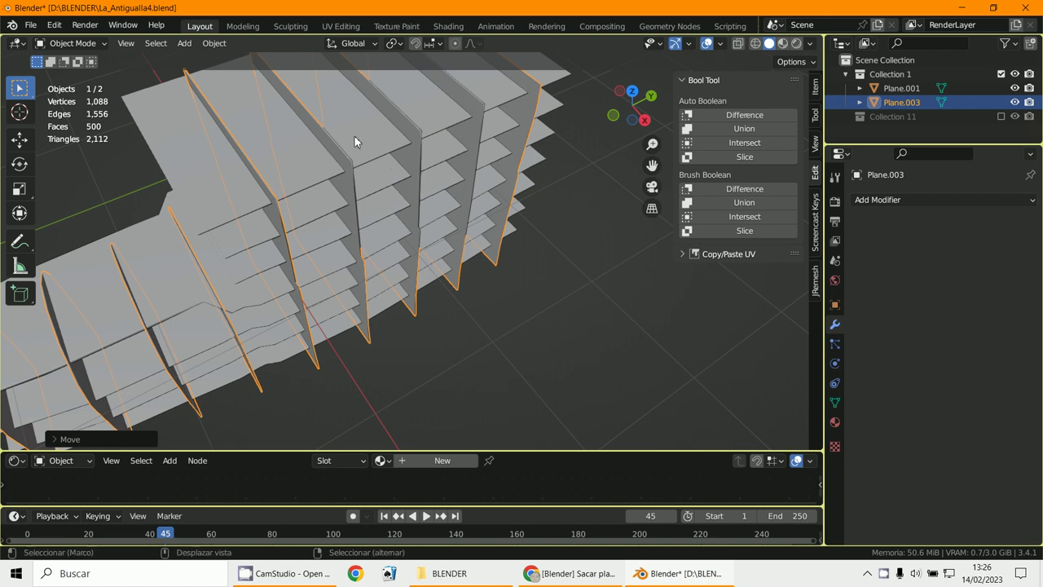
pyautogui.keyDown('shift'); pyautogui.click(416, 261); pyautogui.keyUp('shift')
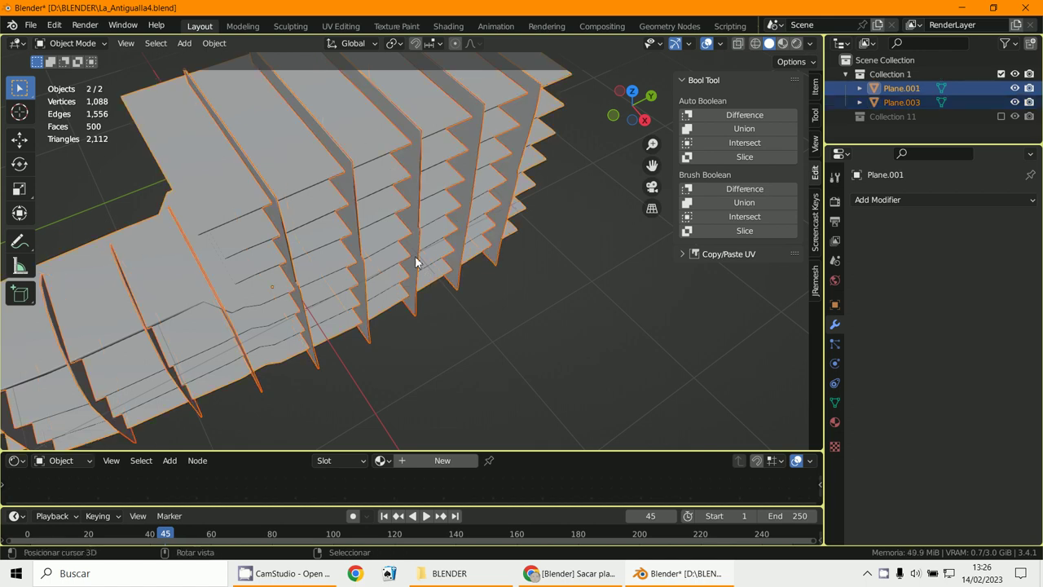
pyautogui.click(753, 120)
pyautogui.scroll(-3, 527, 242)
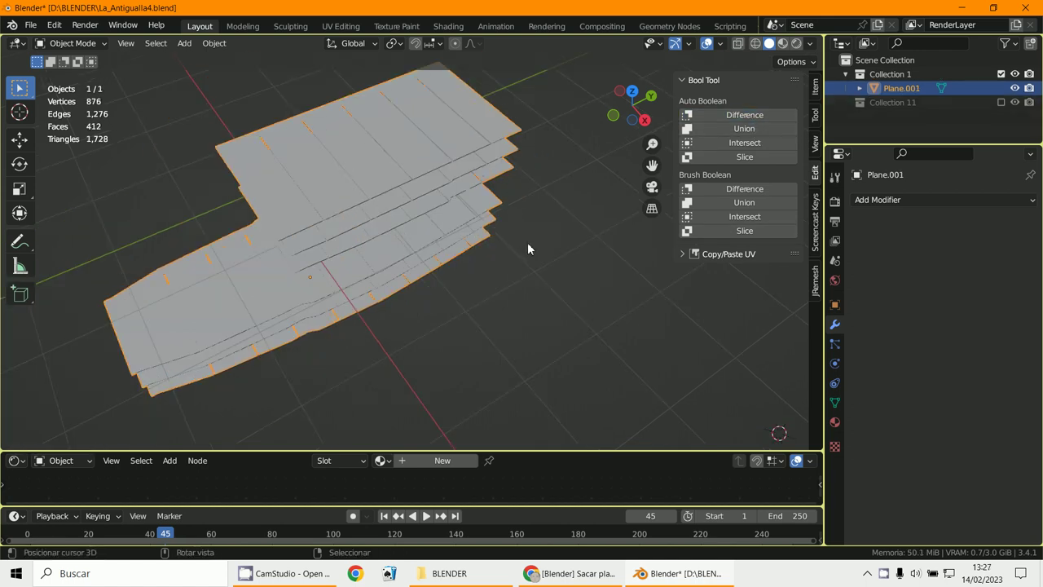
pyautogui.hotkey('ctrl', 'z')
pyautogui.moveTo(528, 244); pyautogui.dragTo(566, 288, button='middle')
pyautogui.scroll(-2, 519, 290)
pyautogui.press('KP_7')
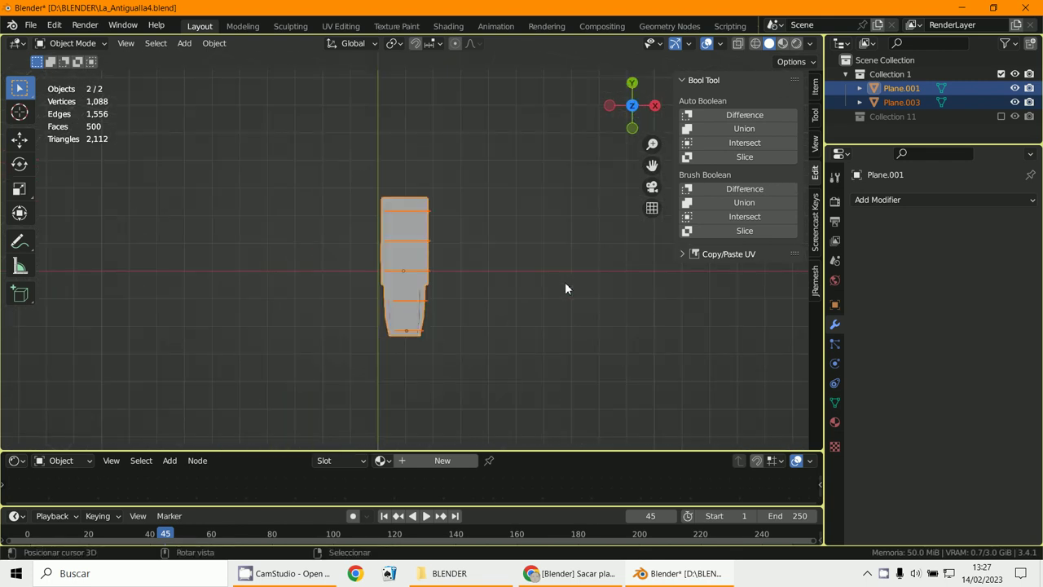
pyautogui.press('g')
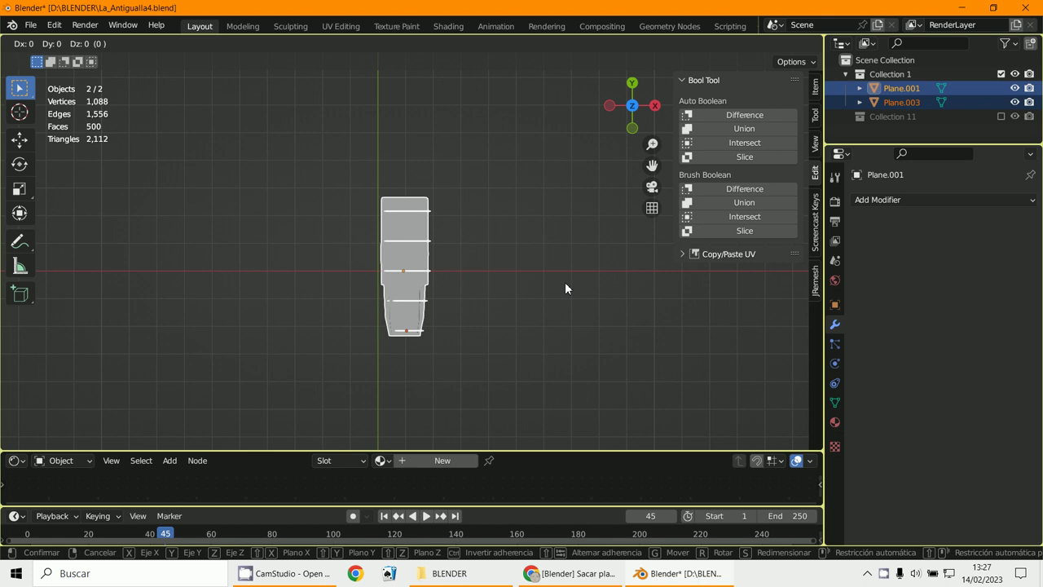
pyautogui.rightClick(646, 291)
pyautogui.moveTo(413, 279); pyautogui.dragTo(412, 278)
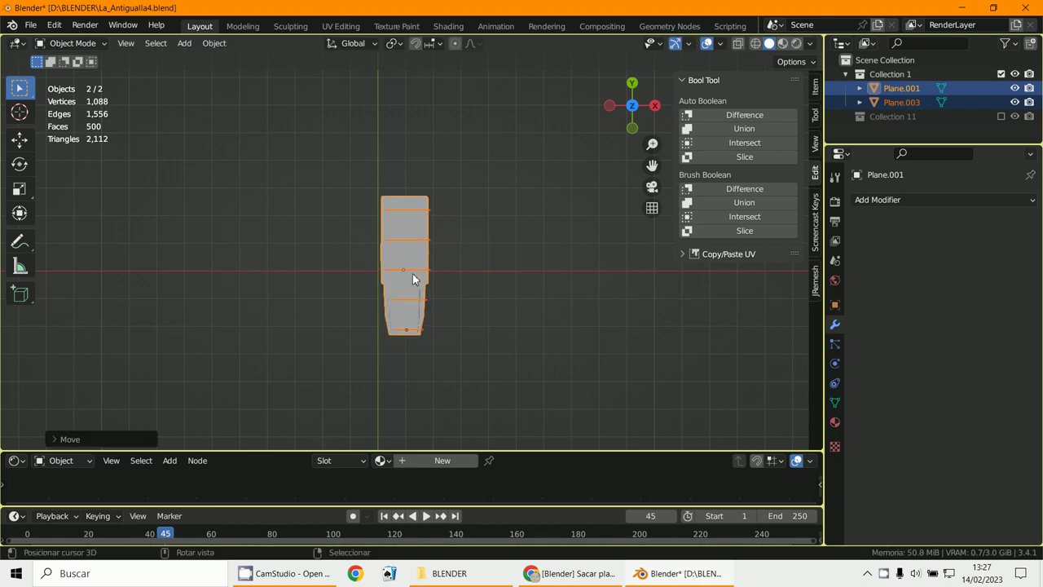
pyautogui.press('g')
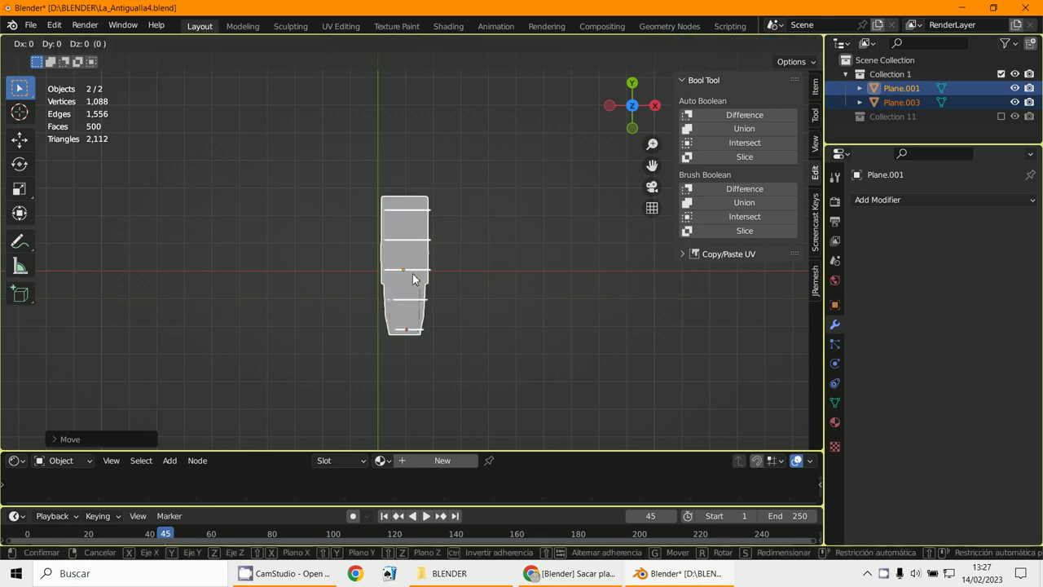
pyautogui.rightClick(293, 258)
# - Move only the vertical profiles Plane.003 along X until they stand clear of the horizontal profiles
pyautogui.click(397, 271)
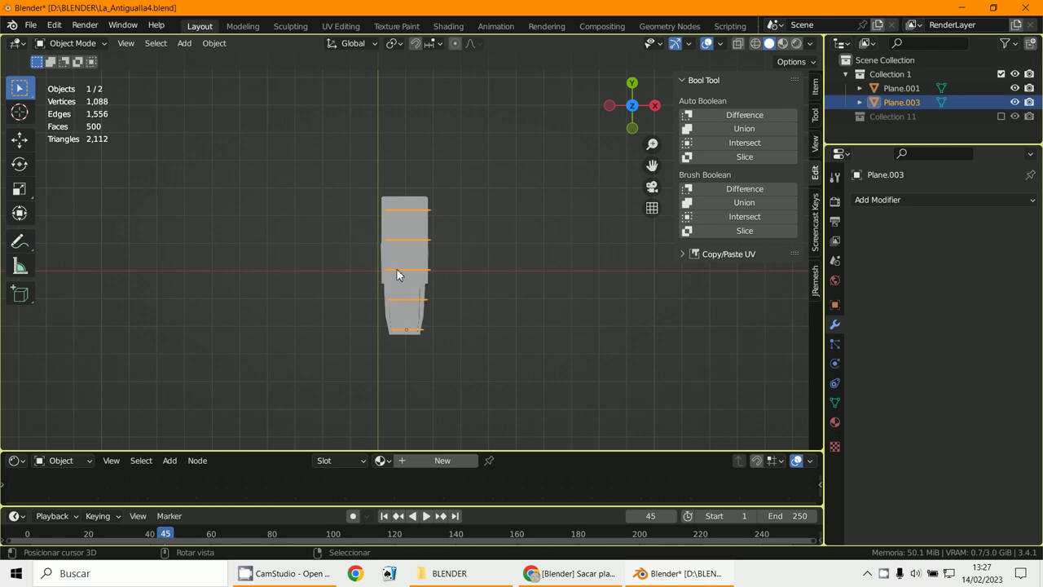
pyautogui.press('g')
pyautogui.press('x')
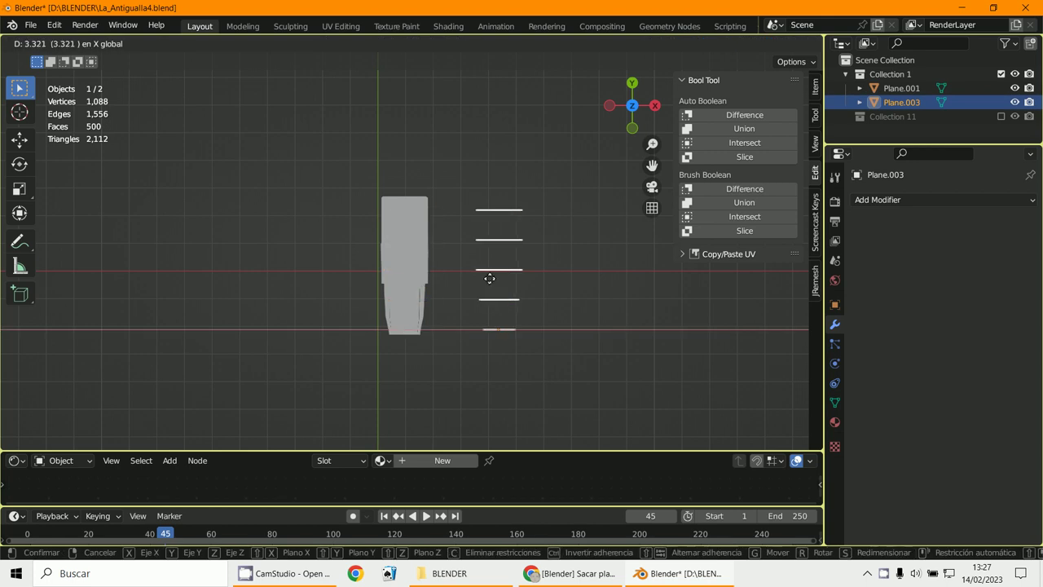
pyautogui.click(481, 278)
pyautogui.moveTo(440, 306)
pyautogui.mouseDown(button='middle')
pyautogui.moveTo(417, 232)
pyautogui.moveTo(434, 294)
pyautogui.mouseUp(button='middle')
pyautogui.click(414, 244)
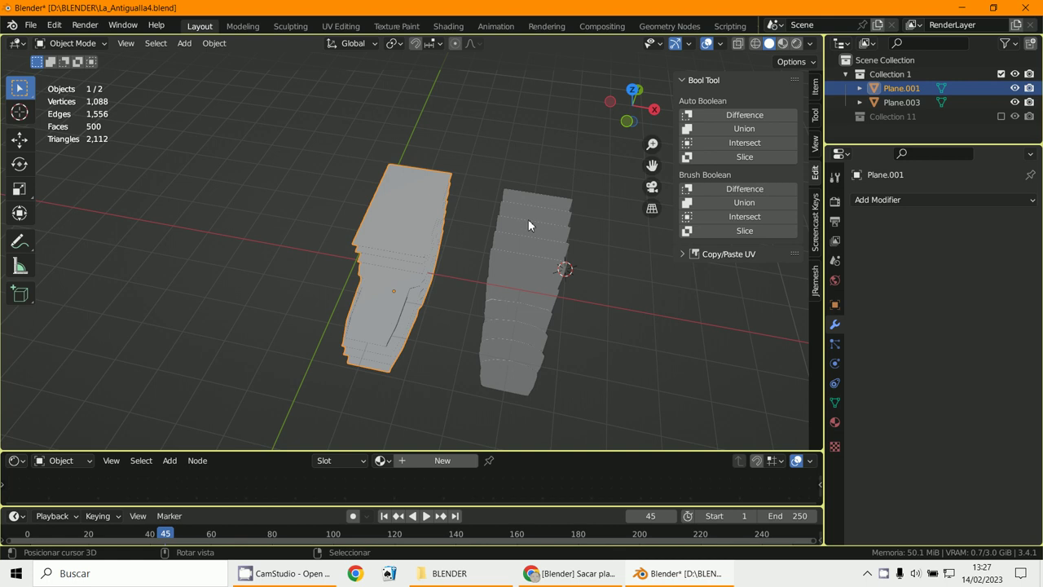
pyautogui.moveTo(518, 227); pyautogui.dragTo(488, 294, button='middle')
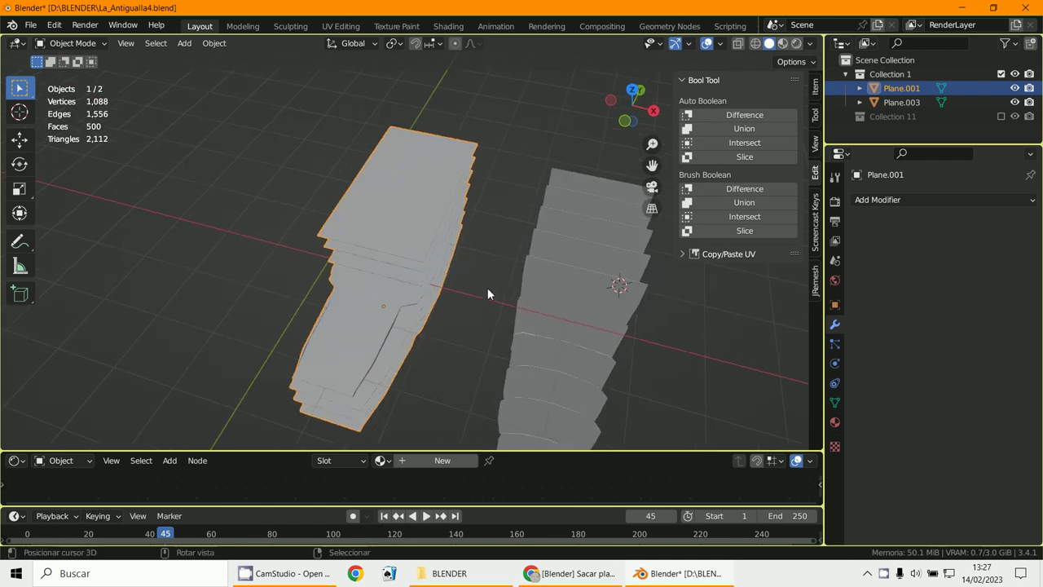
# - Bring the vertical profiles Plane.003 back along X so they cross the horizontal profiles, slightly offset to one side
pyautogui.click(575, 279)
pyautogui.press('g')
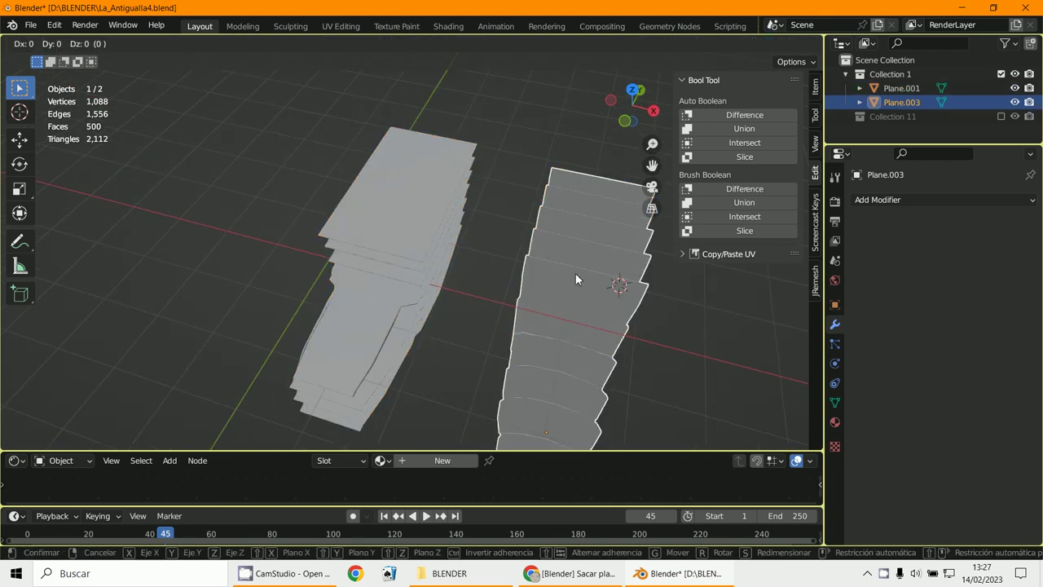
pyautogui.press('x')
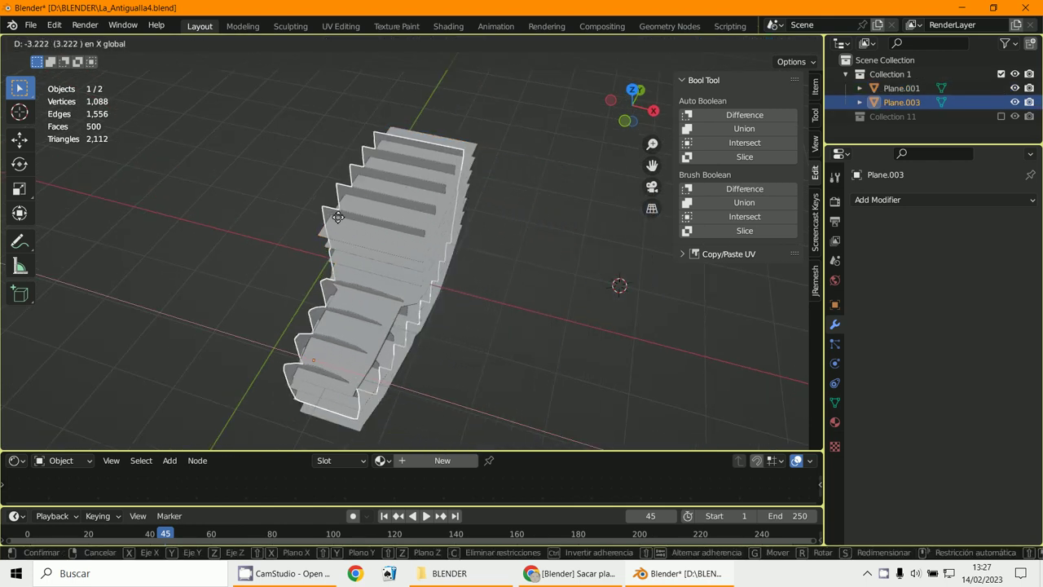
pyautogui.click(356, 222)
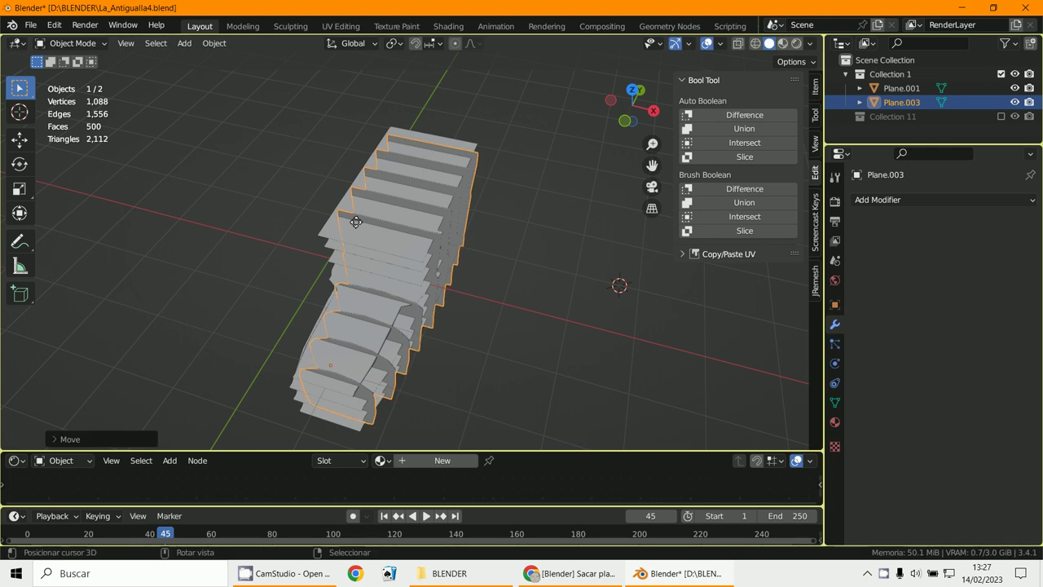
# - Add Plane.001 to the selection as the active object and subtract the vertical profiles from it with Auto Boolean Difference
pyautogui.moveTo(356, 221); pyautogui.dragTo(444, 227, button='middle')
pyautogui.scroll(3, 402, 266)
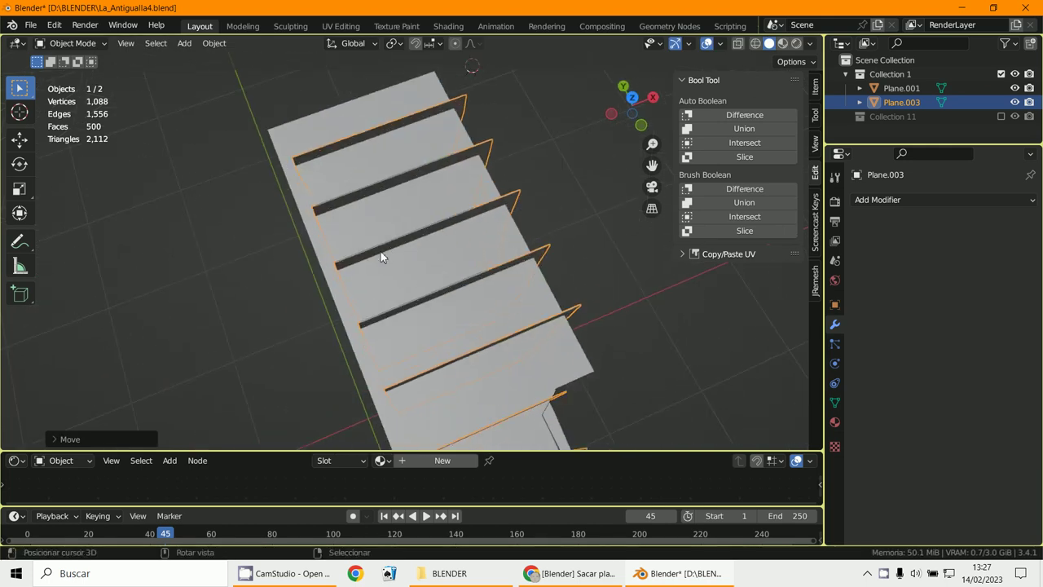
pyautogui.moveTo(583, 343); pyautogui.dragTo(420, 264, button='middle')
pyautogui.scroll(-5, 420, 264)
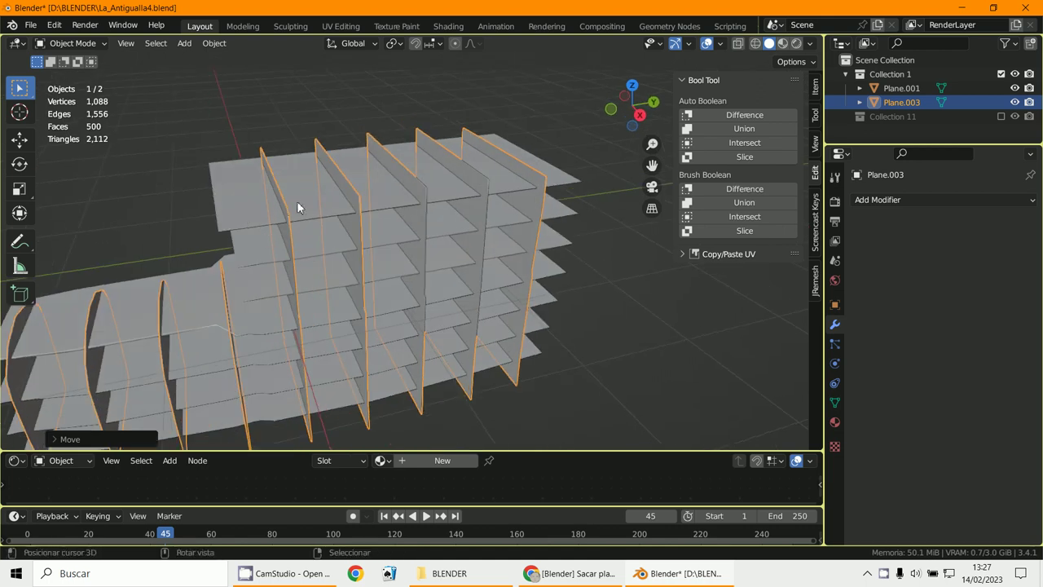
pyautogui.keyDown('shift'); pyautogui.click(237, 202); pyautogui.keyUp('shift')
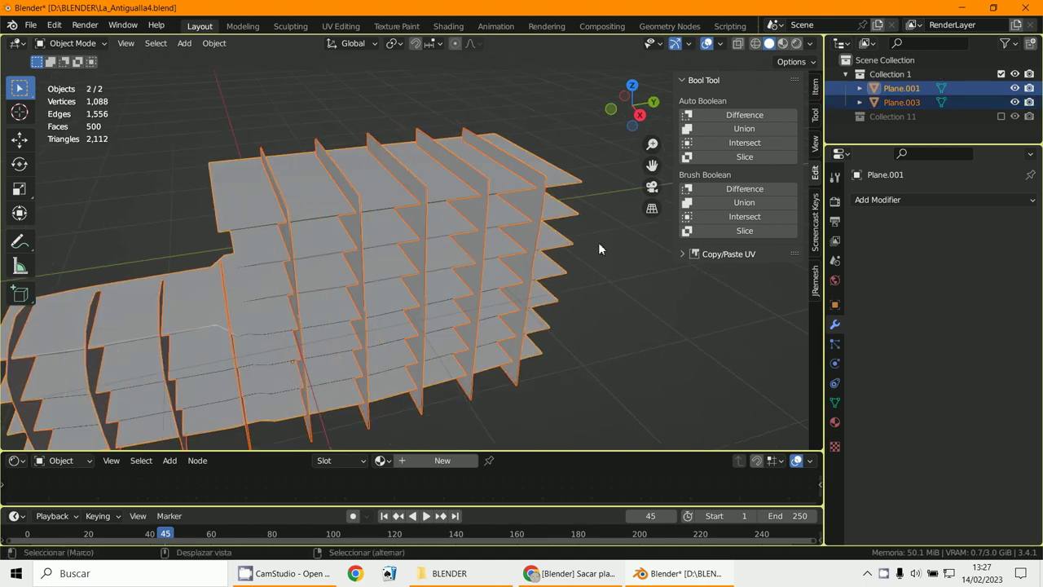
pyautogui.click(754, 115)
# - Separate all geometry of the slotted Plane.001 into individual objects by loose parts in Edit Mode, and return to Object Mode
pyautogui.scroll(5, 604, 293)
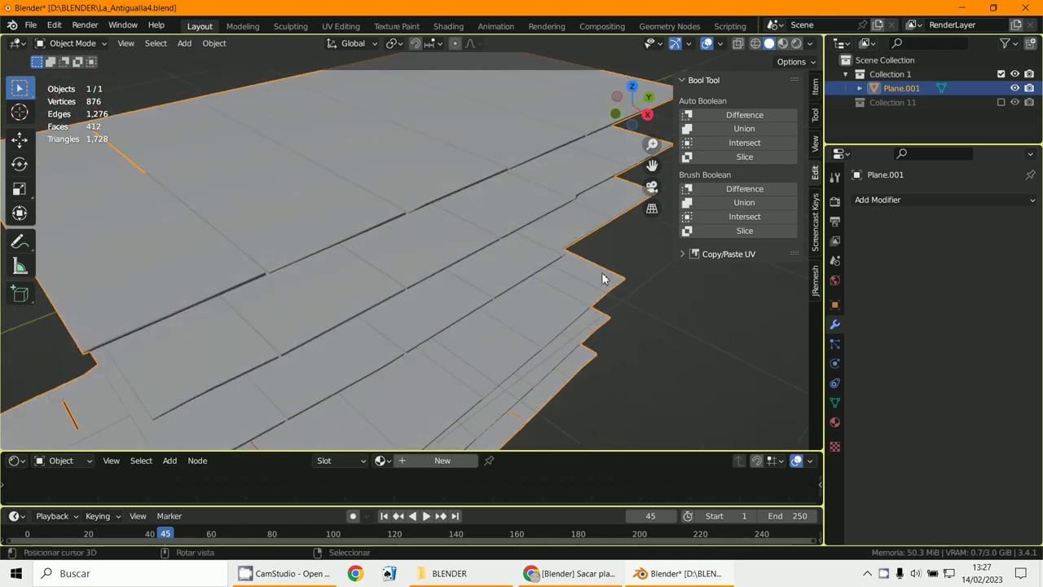
pyautogui.scroll(-4, 587, 290)
pyautogui.moveTo(570, 302); pyautogui.dragTo(599, 305, button='middle')
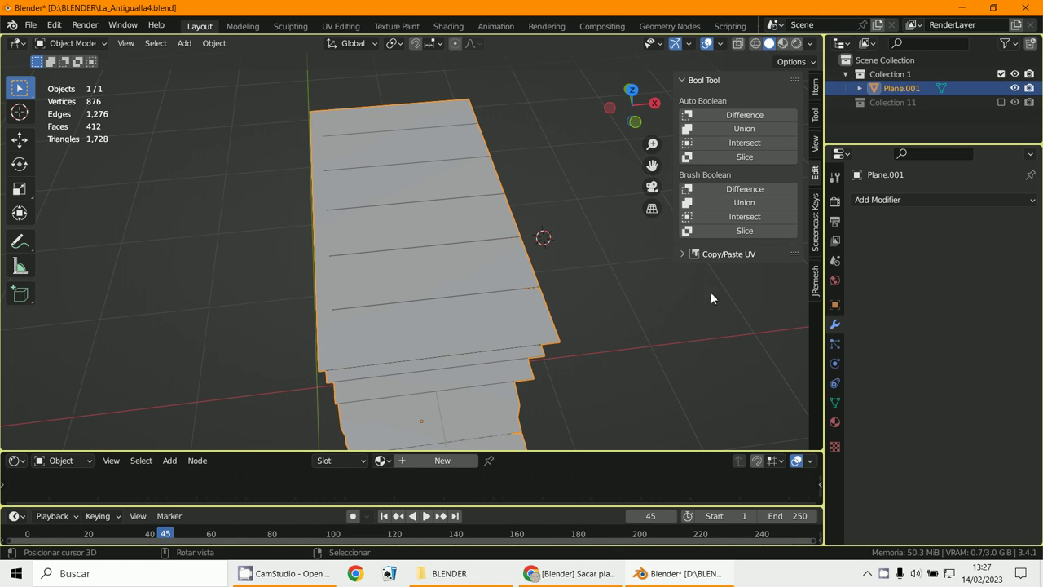
pyautogui.scroll(-3, 710, 292)
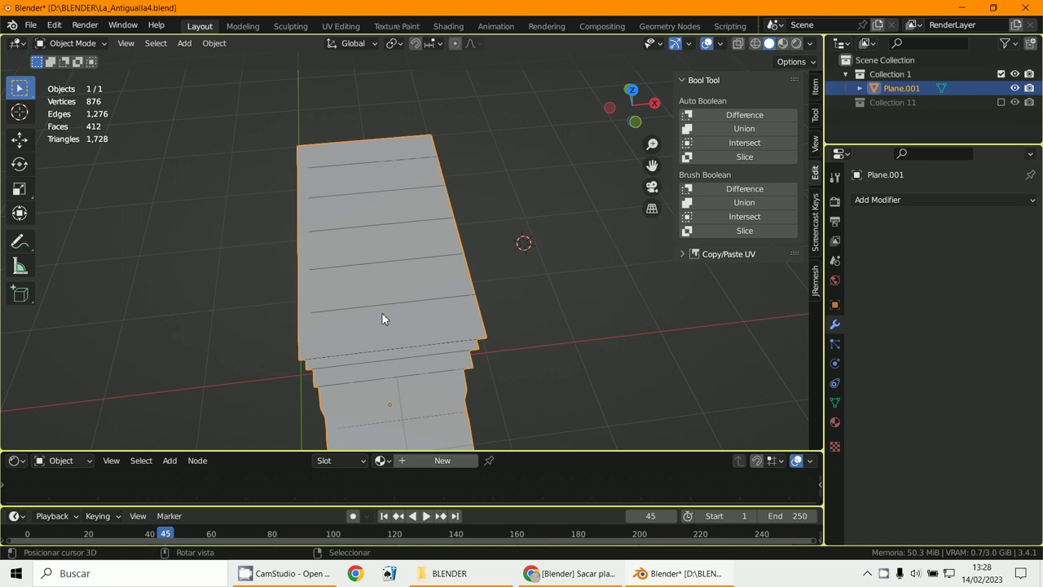
pyautogui.moveTo(391, 353); pyautogui.dragTo(342, 252, button='middle')
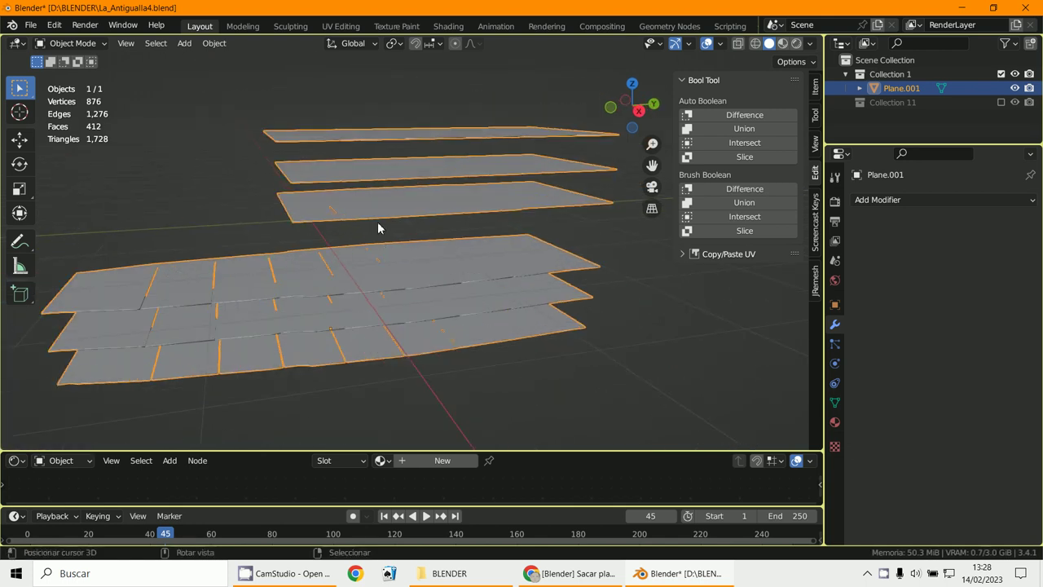
pyautogui.click(72, 43)
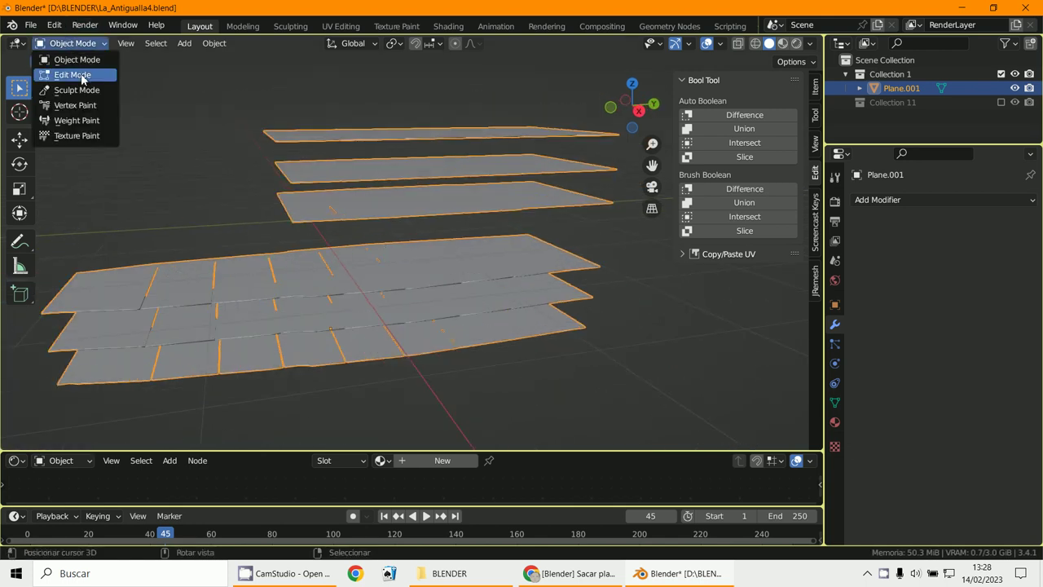
pyautogui.click(75, 77)
pyautogui.press('a')
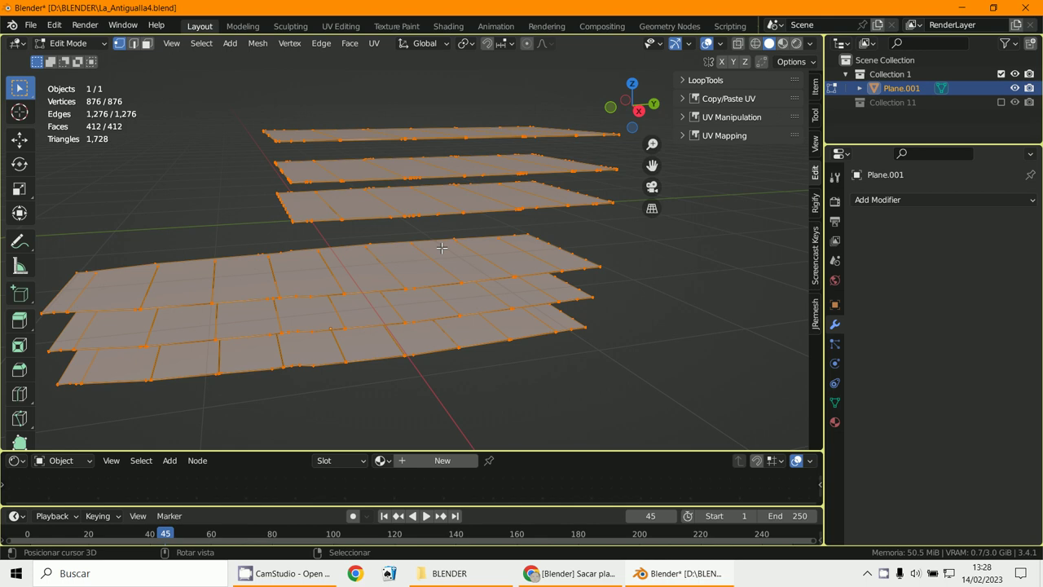
pyautogui.press('p')
pyautogui.click(423, 278)
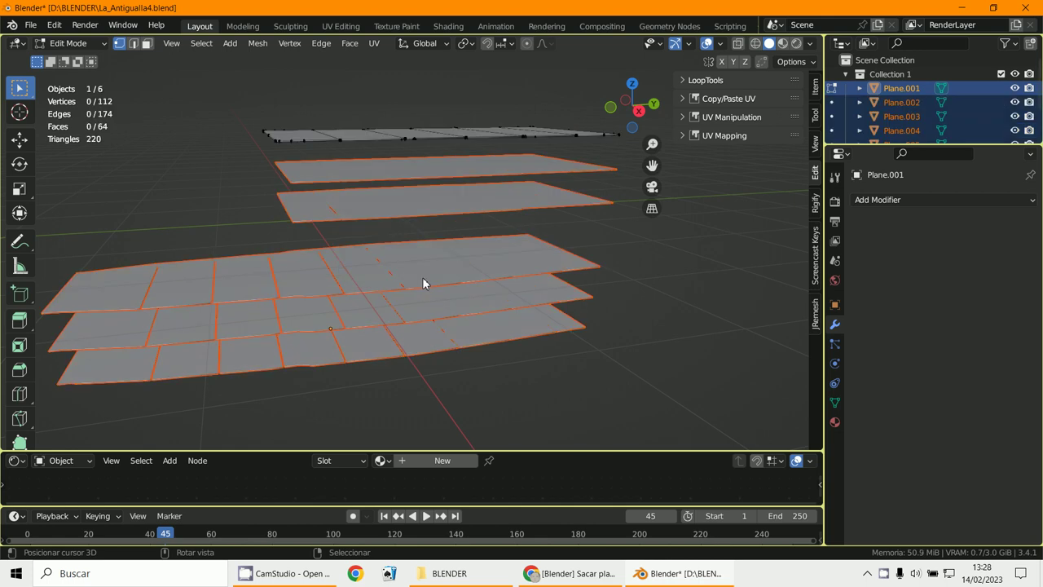
pyautogui.click(71, 43)
pyautogui.click(73, 59)
# - Move the separated horizontal profile Plane.004 out of the stack and examine its cut slots up close
pyautogui.scroll(-3, 272, 259)
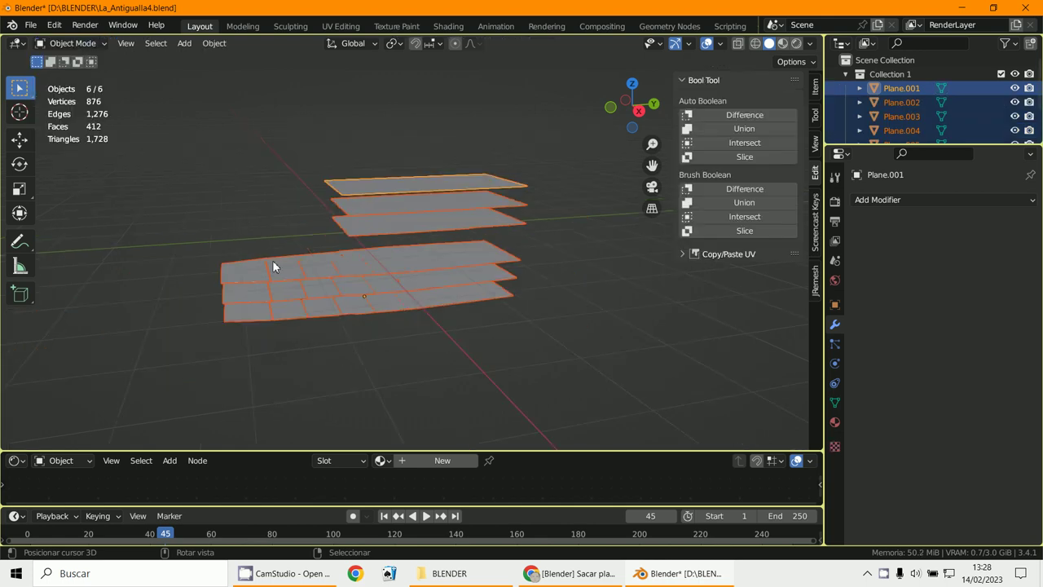
pyautogui.moveTo(272, 259); pyautogui.dragTo(304, 279, button='middle')
pyautogui.click(304, 278)
pyautogui.press('g')
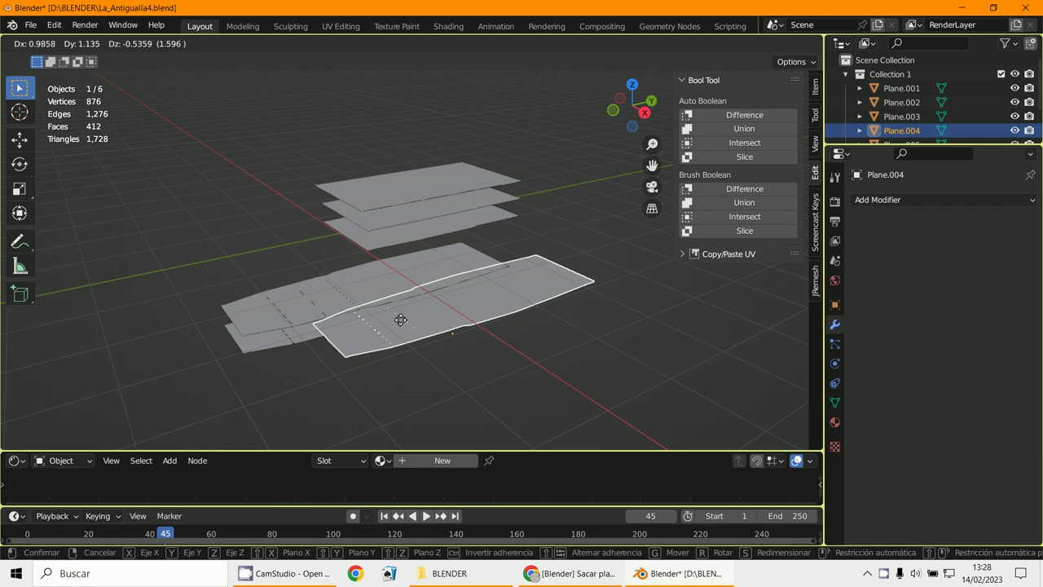
pyautogui.click(491, 372)
pyautogui.scroll(8, 500, 375)
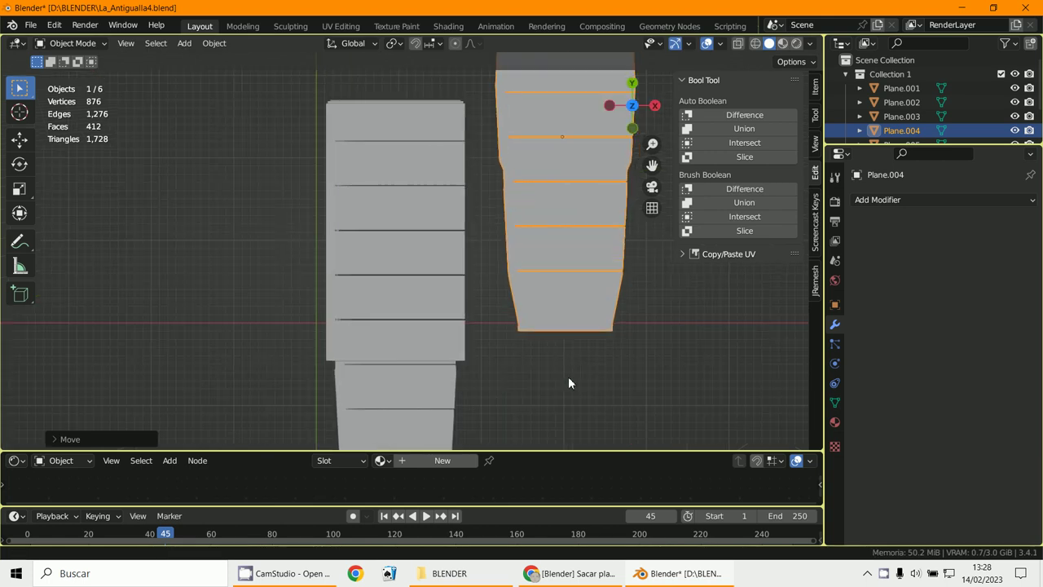
pyautogui.moveTo(491, 368); pyautogui.dragTo(312, 125, button='middle')
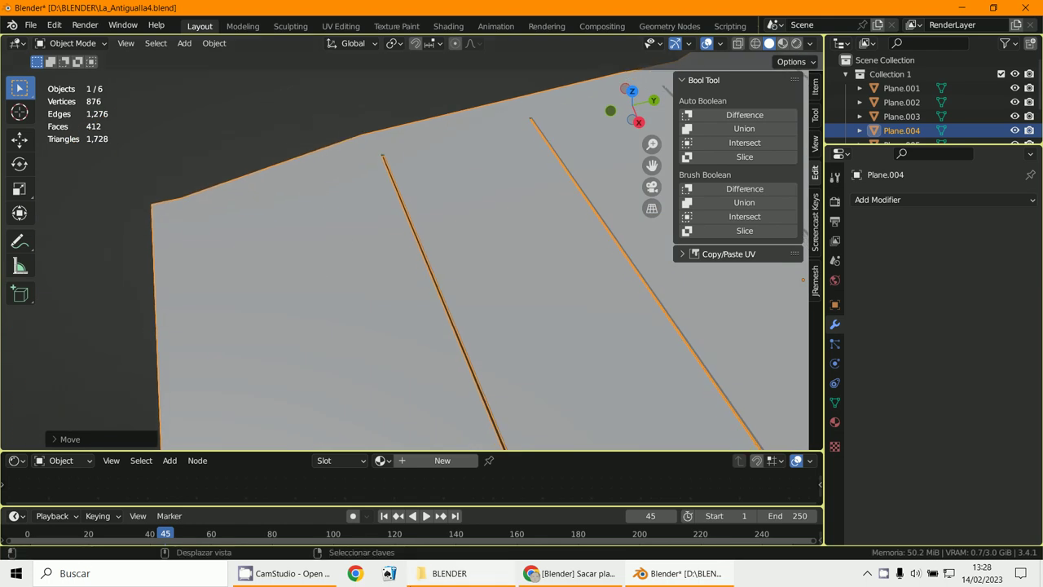
pyautogui.scroll(-3, 710, 415)
pyautogui.scroll(3, 544, 166)
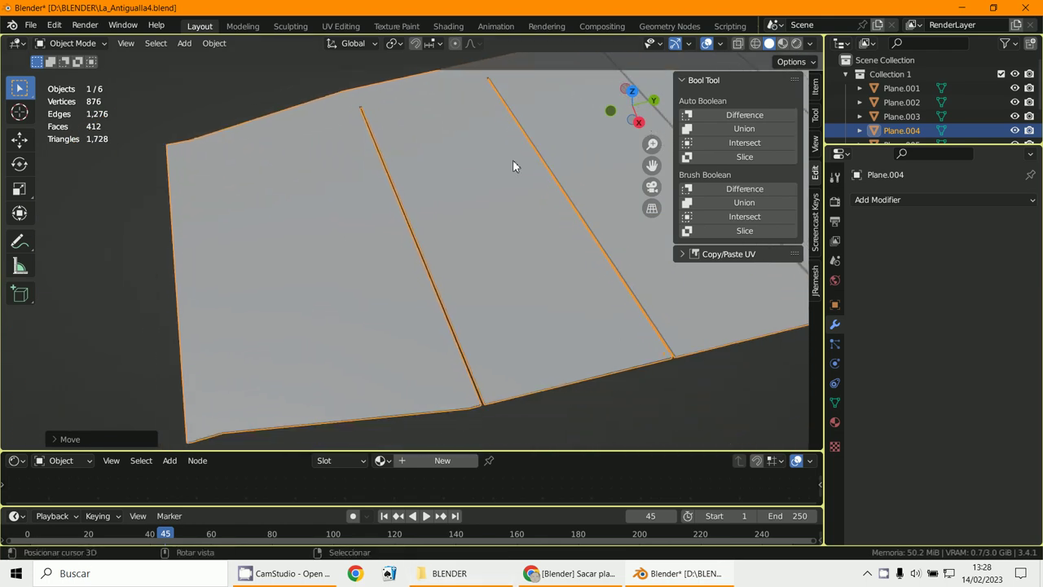
# - Inspect the open ends and full length of the slots in profile Plane.004, first closely and then across the whole piece
pyautogui.scroll(-1, 486, 393)
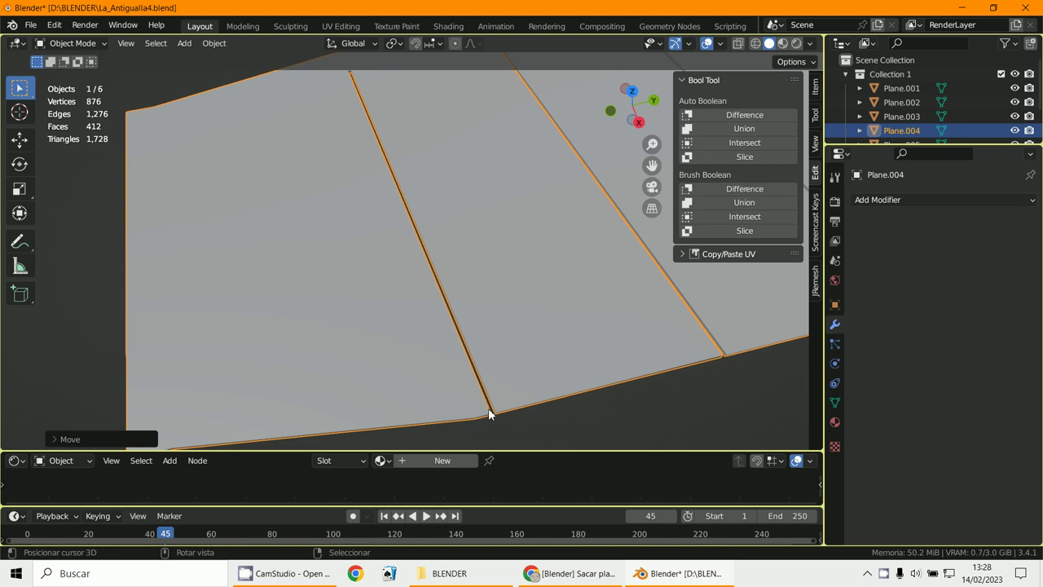
pyautogui.scroll(1, 489, 413)
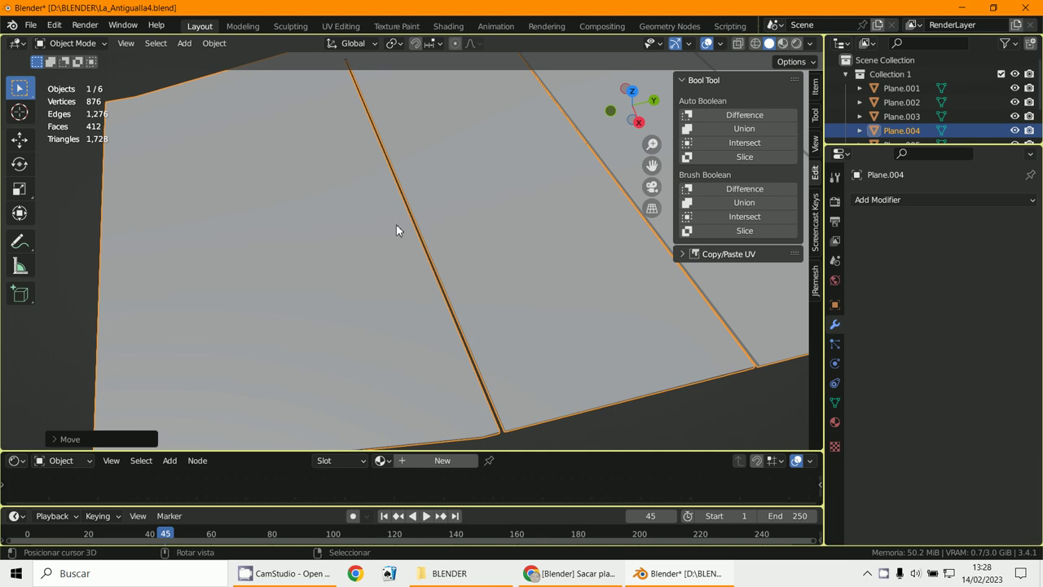
pyautogui.scroll(-3, 416, 224)
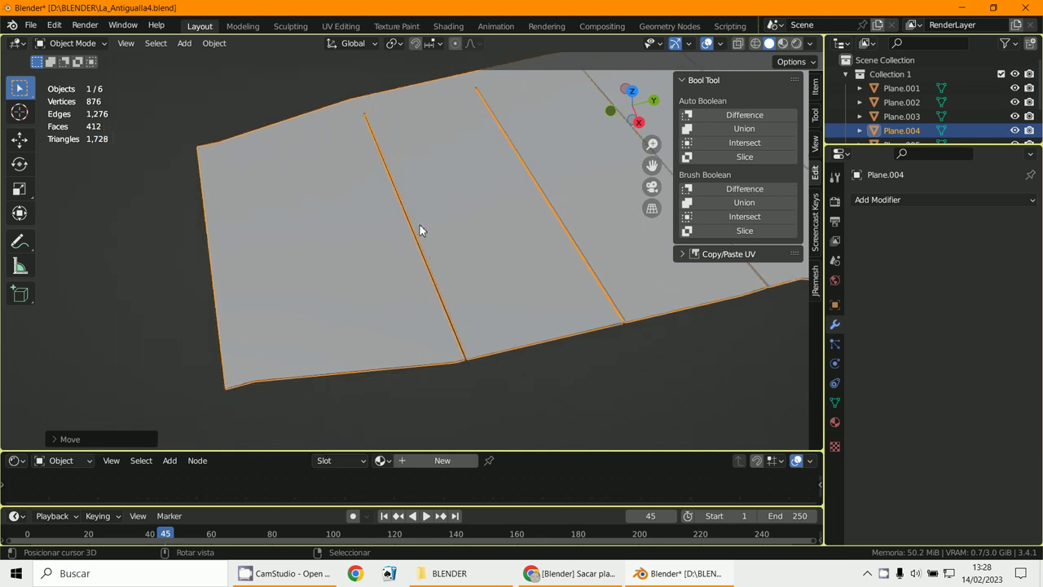
pyautogui.moveTo(419, 223); pyautogui.dragTo(378, 239, button='middle')
pyautogui.scroll(-2, 455, 252)
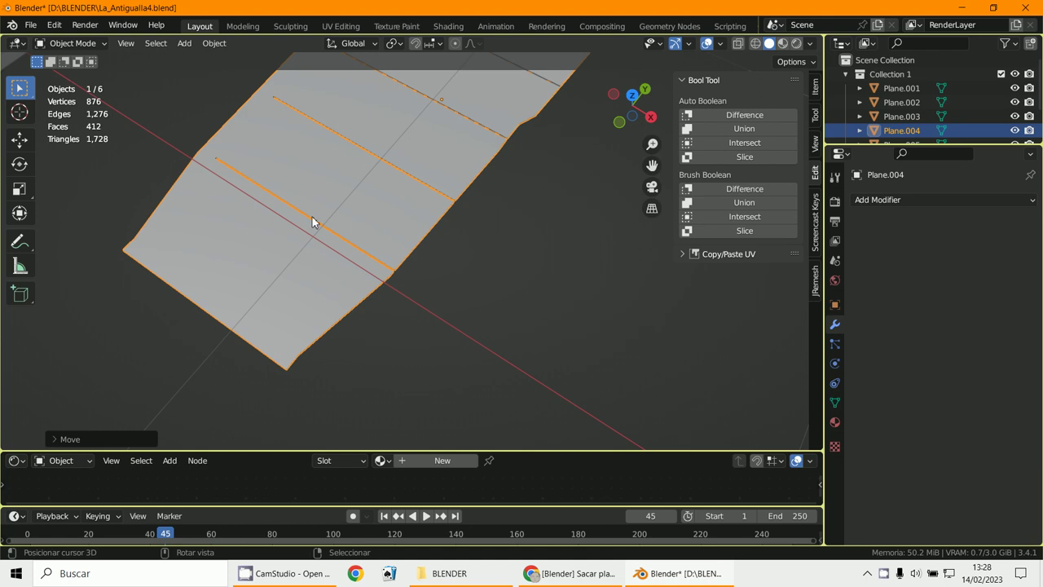
pyautogui.keyDown('shift'); pyautogui.moveTo(319, 218); pyautogui.dragTo(530, 317, button='middle'); pyautogui.keyUp('shift')
pyautogui.scroll(-1, 530, 313)
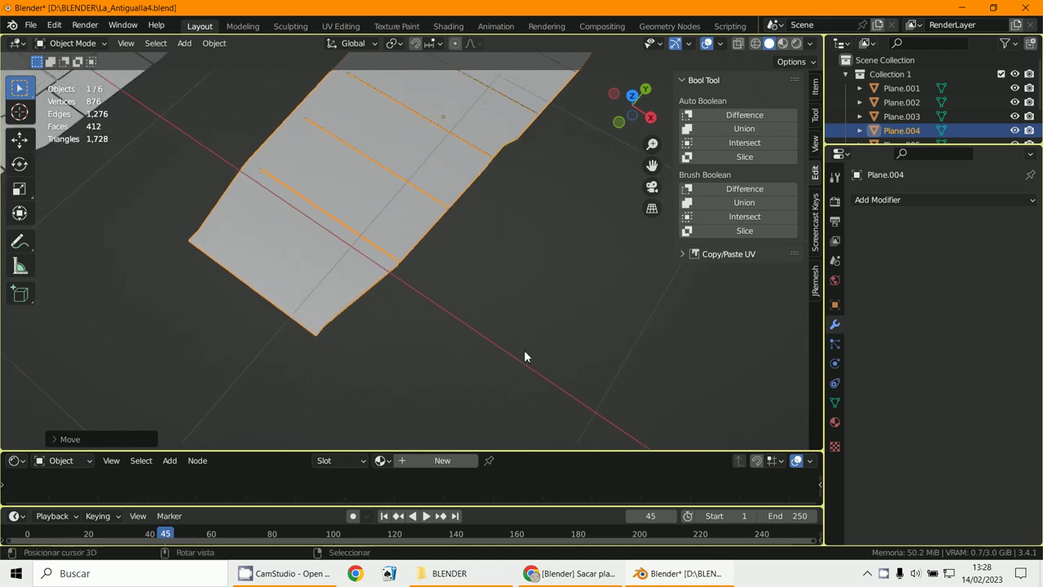
pyautogui.click(285, 572)
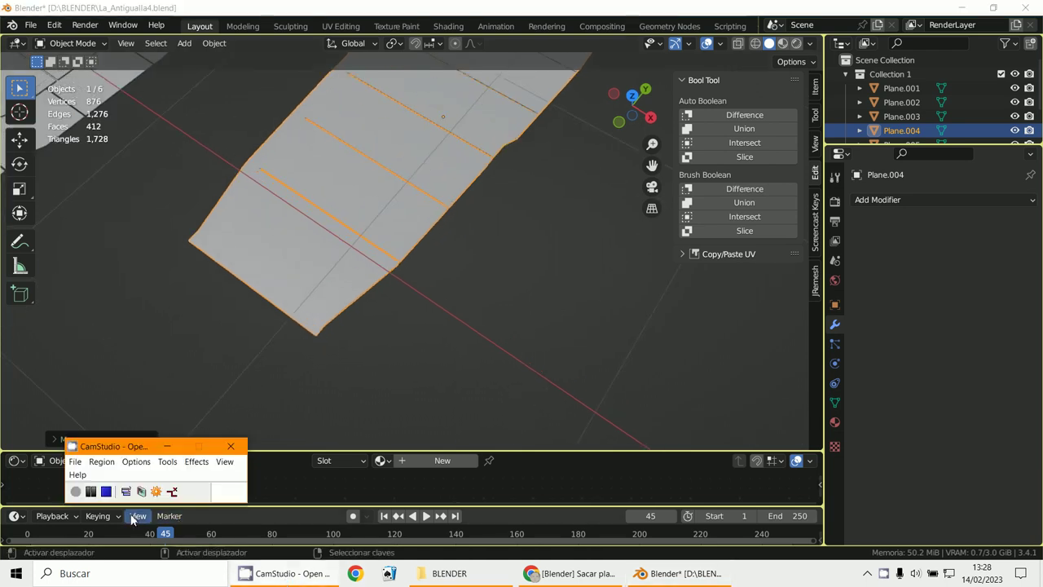